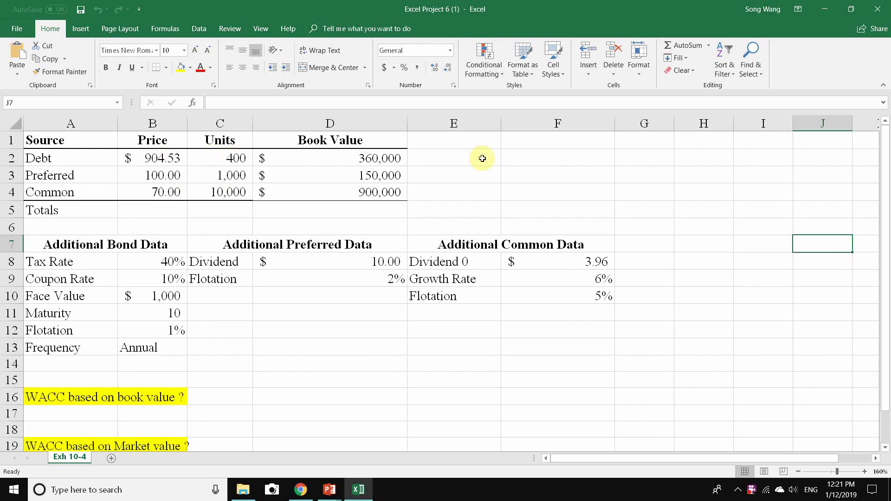
Enter the column heading Market Value in cell E1
left_click(458, 137)
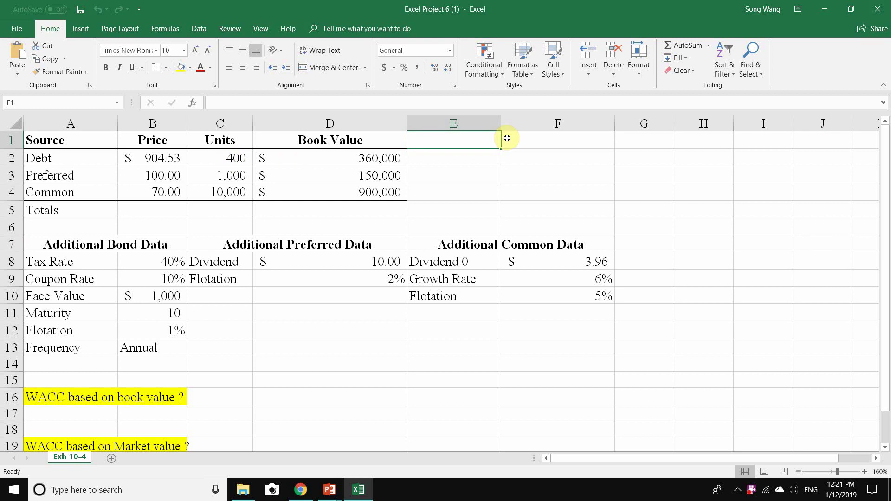
type("Market Va")
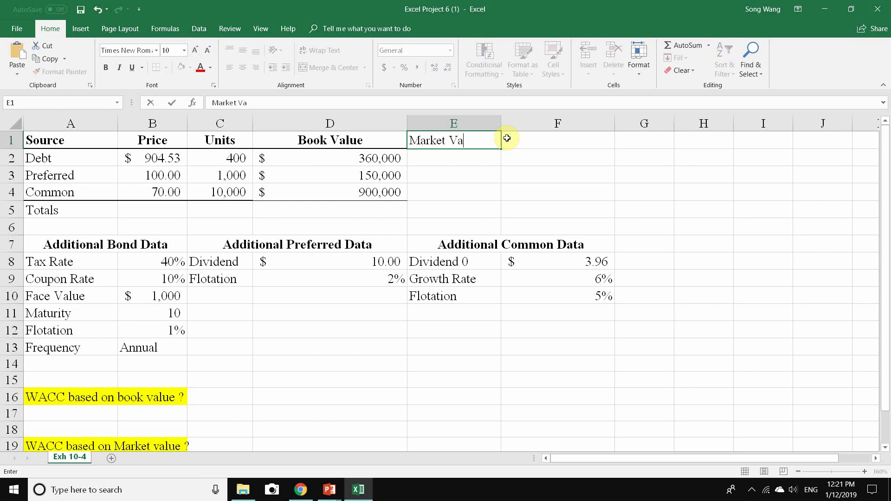
type("lue")
key("Return")
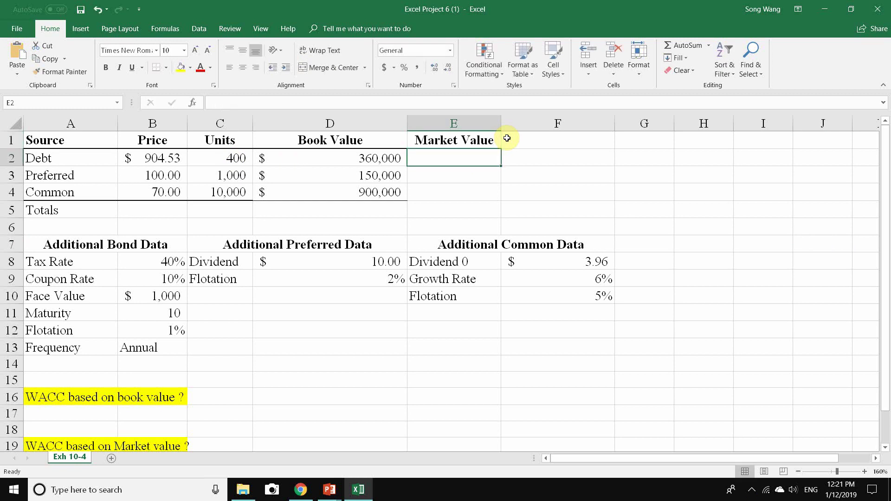
Calculate the debt's market value in E2 as price times units with the formula =B2*C2
type("=")
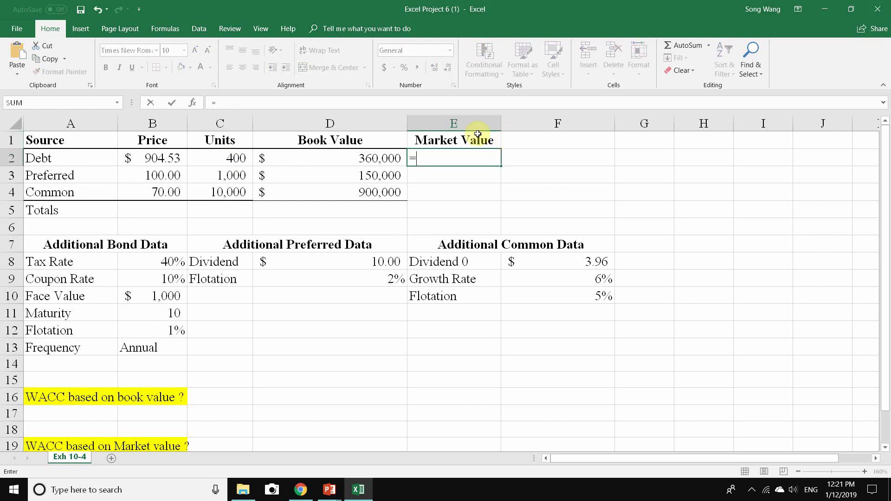
left_click(163, 159)
type("*")
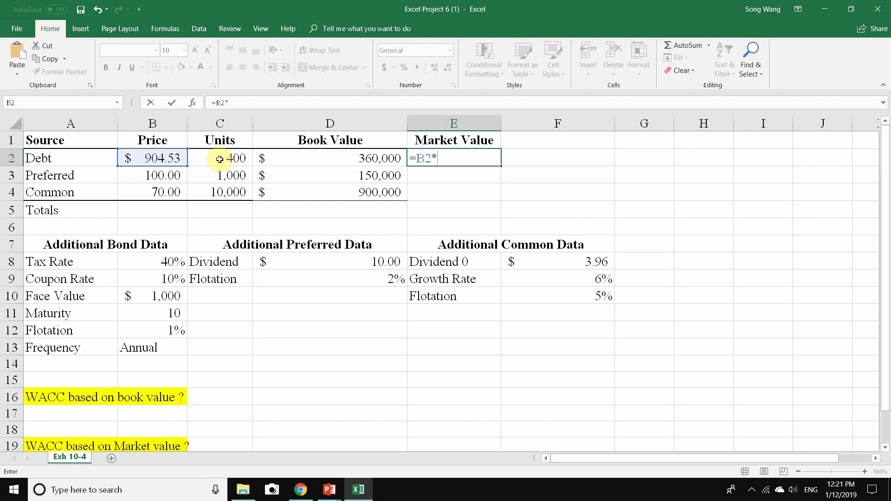
left_click(220, 159)
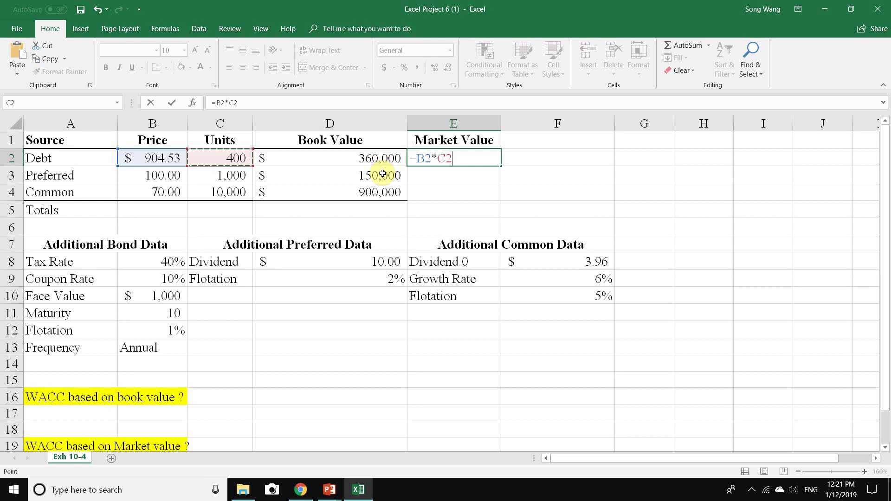
key("Return")
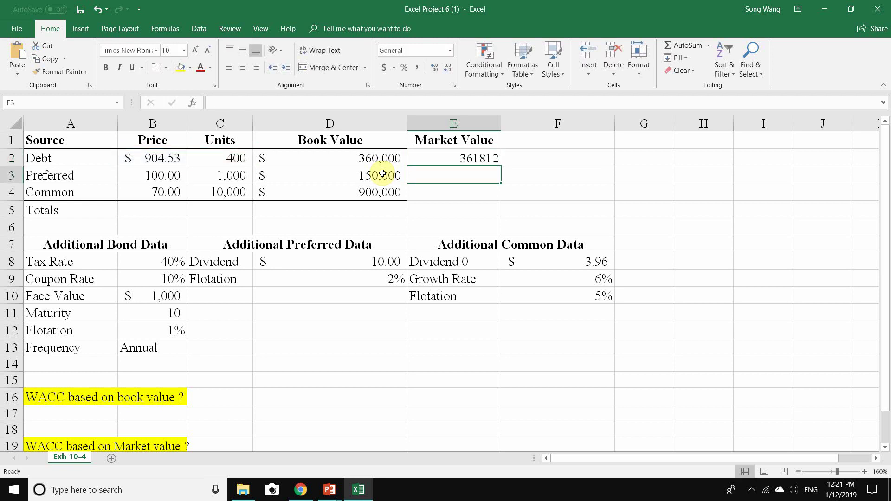
Format the debt market value in E2 as dollar accounting with no decimal places
left_click(464, 157)
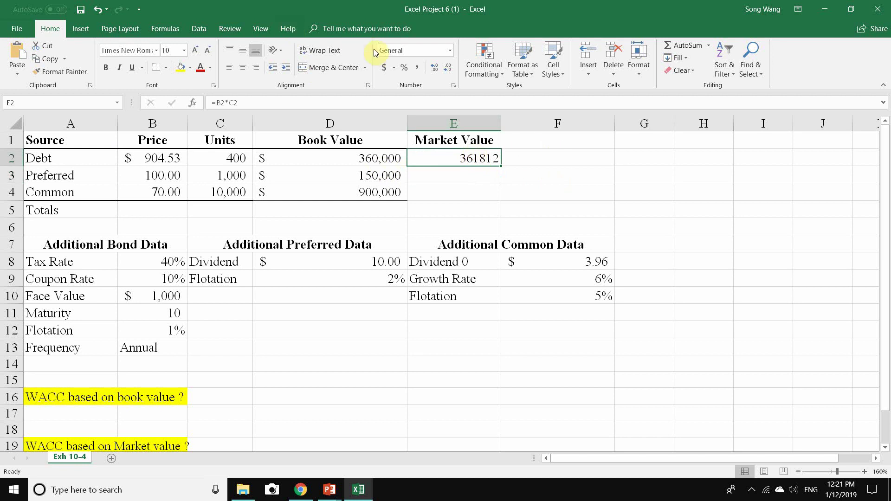
left_click(384, 67)
left_click(448, 72)
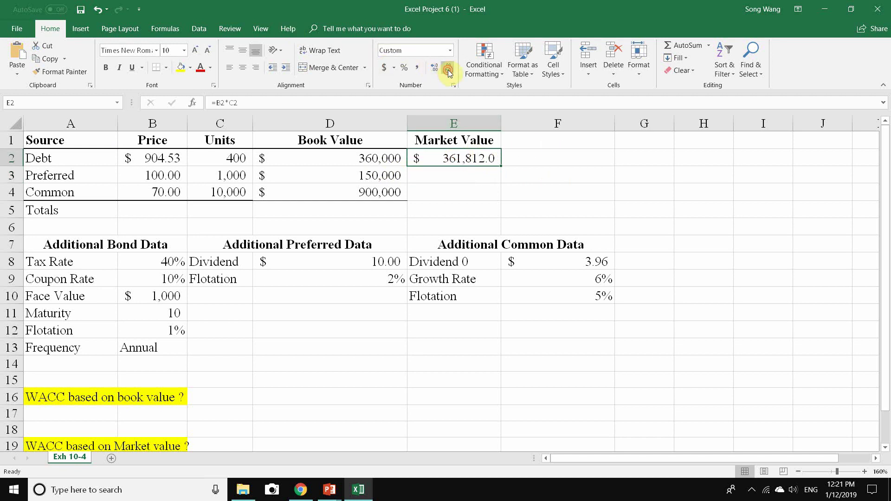
left_click(448, 72)
left_click(479, 174)
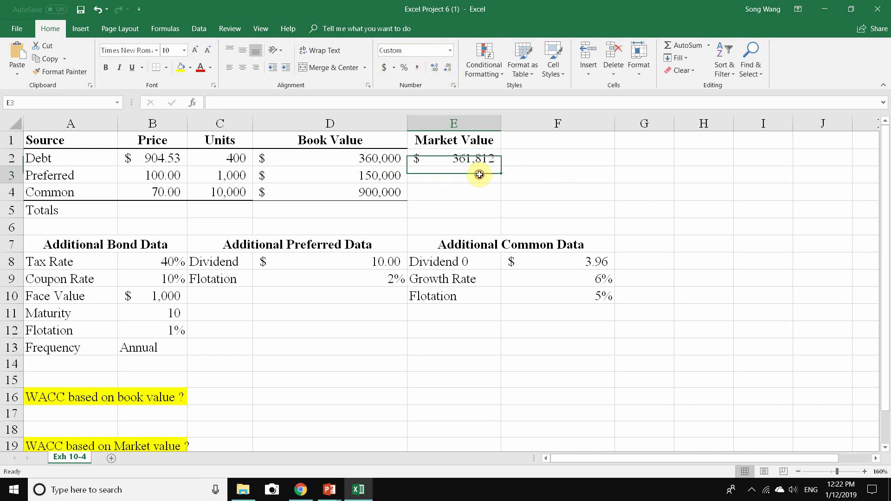
Copy the market value formula from E2 down to E4 and check the formulas for preferred and common
left_click(491, 159)
left_click_drag(501, 166, 505, 198)
double_click(490, 177)
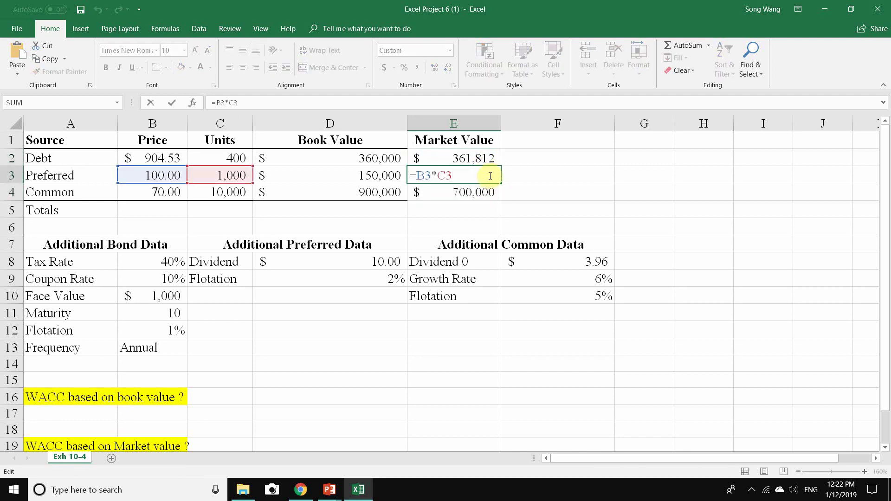
key("Escape")
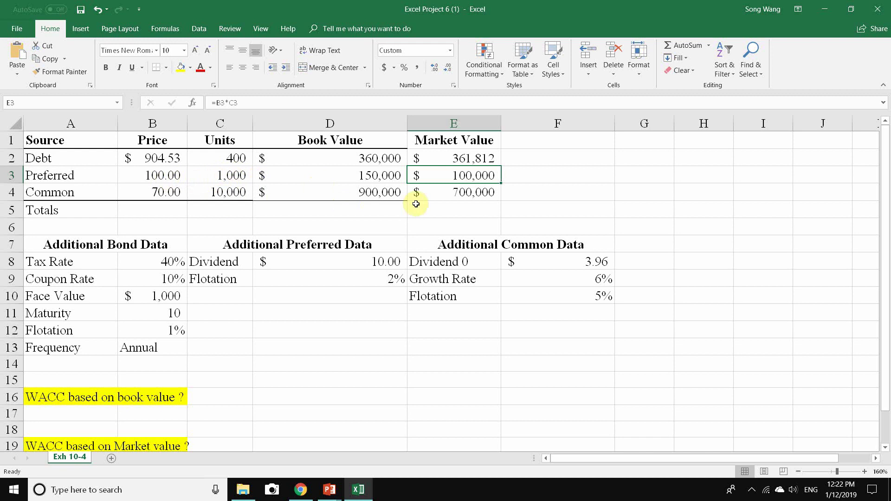
left_click(469, 192)
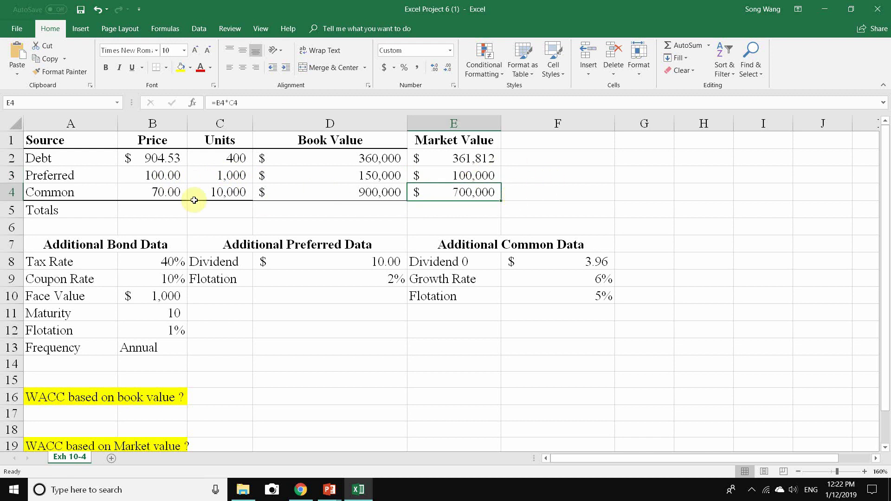
Total the book values in D5 by summing D2:D4
left_click(371, 210)
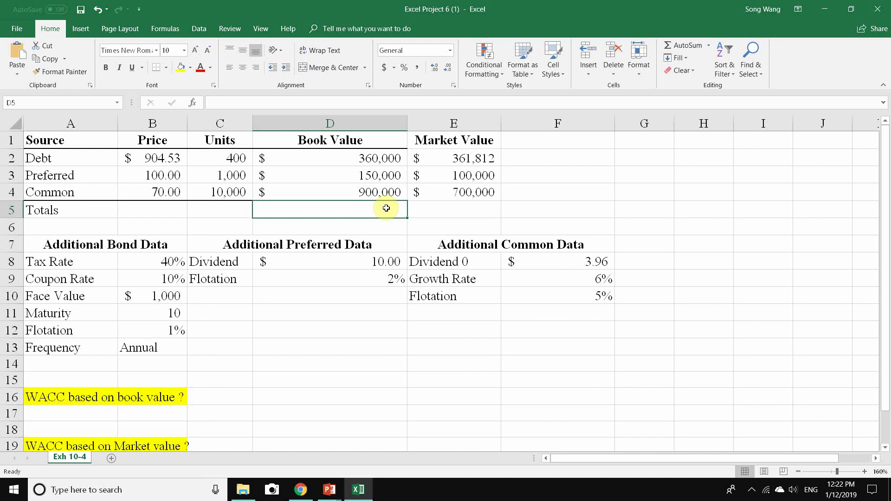
type("=sum")
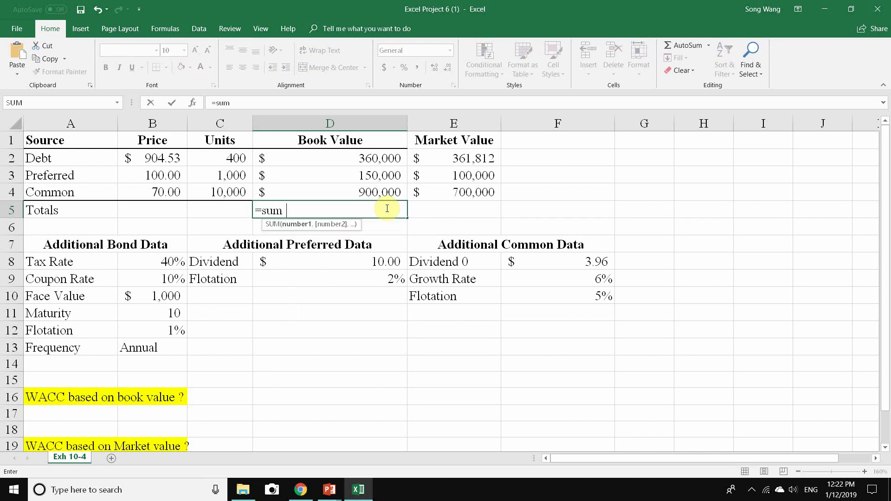
left_click_drag(378, 159, 386, 188)
key("Return")
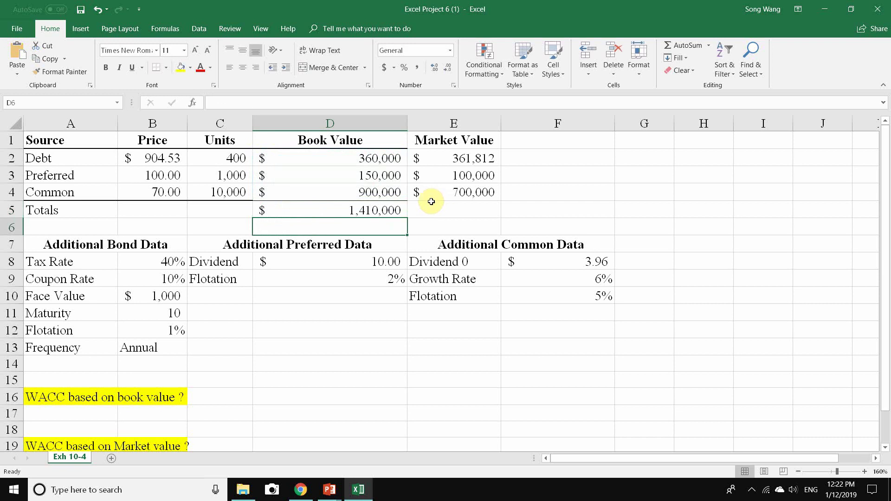
left_click(392, 211)
Total the market values in E5 with a SUM of E2:E4
left_click(419, 213)
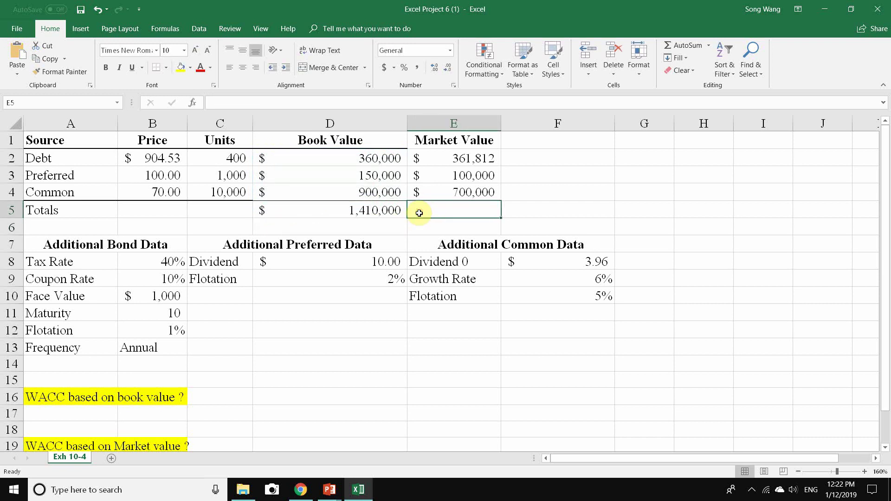
type("=sum(")
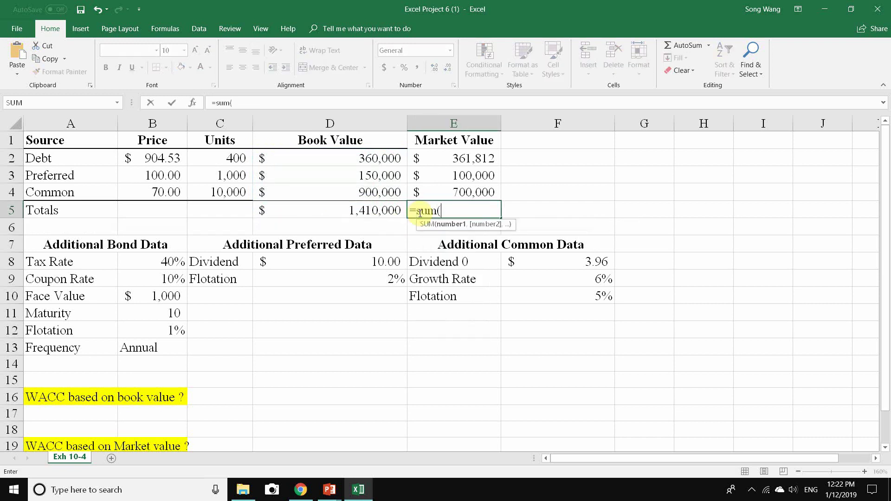
left_click_drag(479, 163, 482, 188)
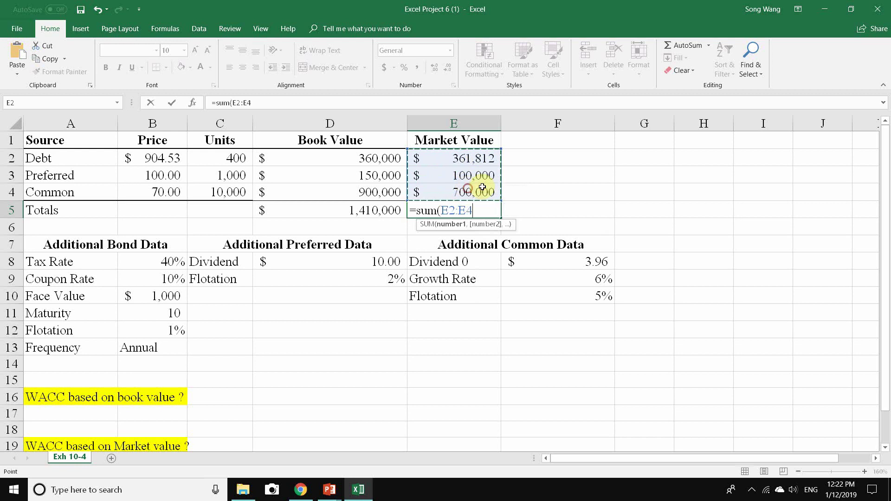
key("Return")
left_click(459, 212)
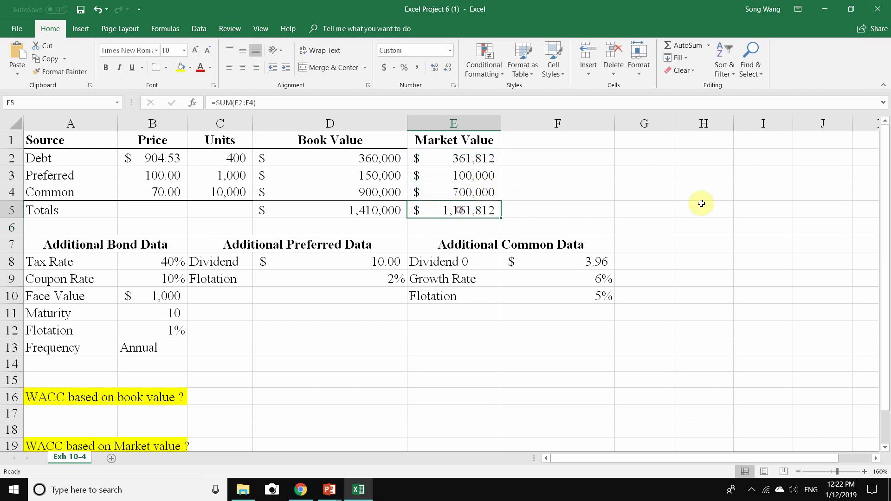
left_click(567, 195)
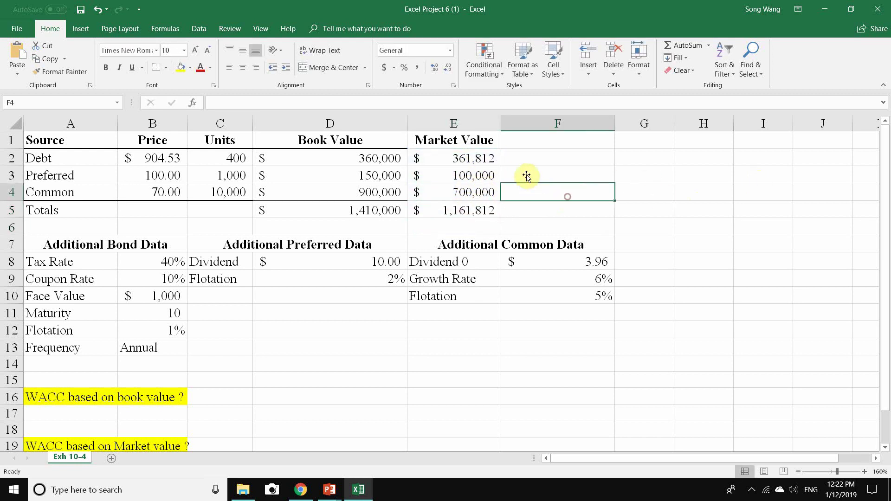
Copy the formatting of the Book Value heading in D1 onto the Market Value heading in E1
left_click(373, 140)
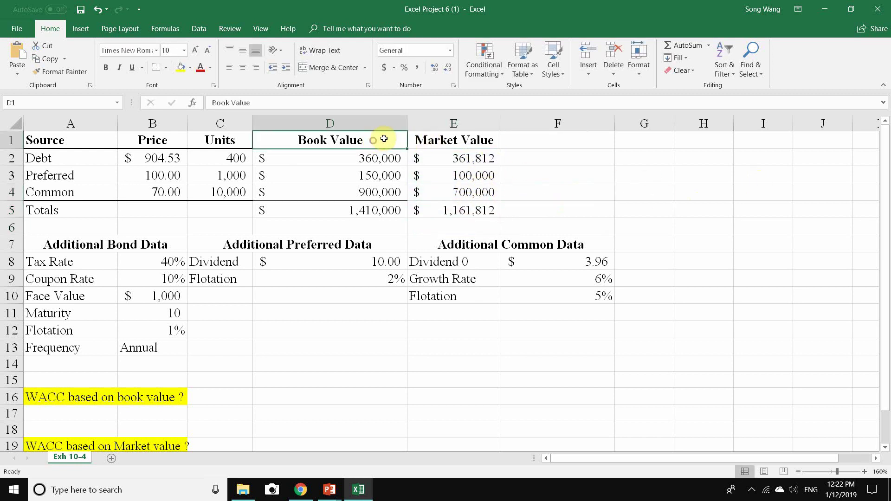
left_click(65, 73)
left_click(454, 140)
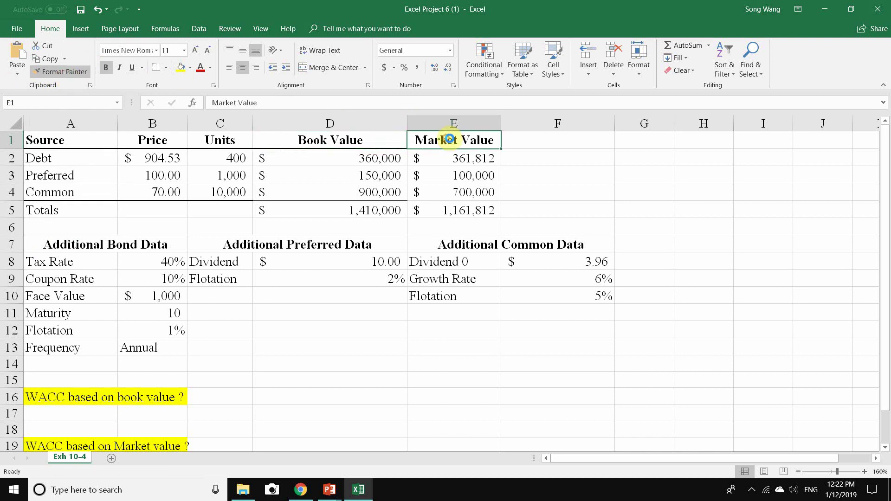
left_click(567, 164)
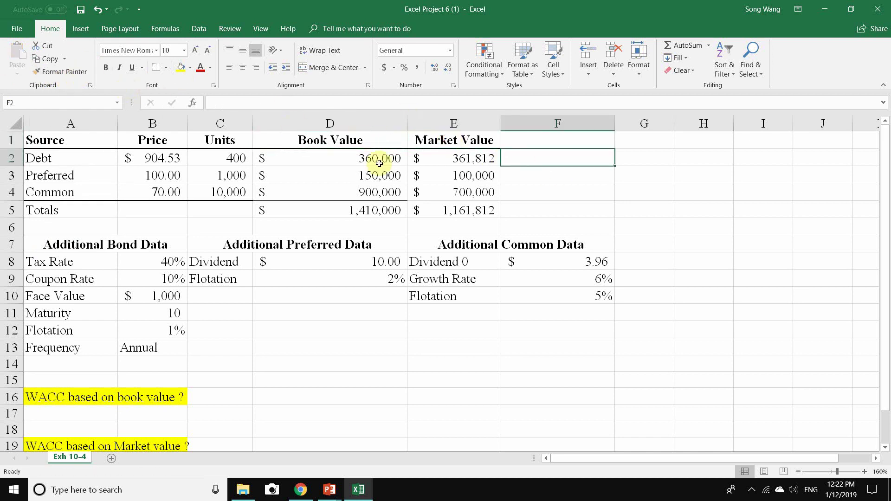
Copy the formatting of the common book value in D4 onto the common market value in E4
left_click(439, 192)
left_click(371, 188)
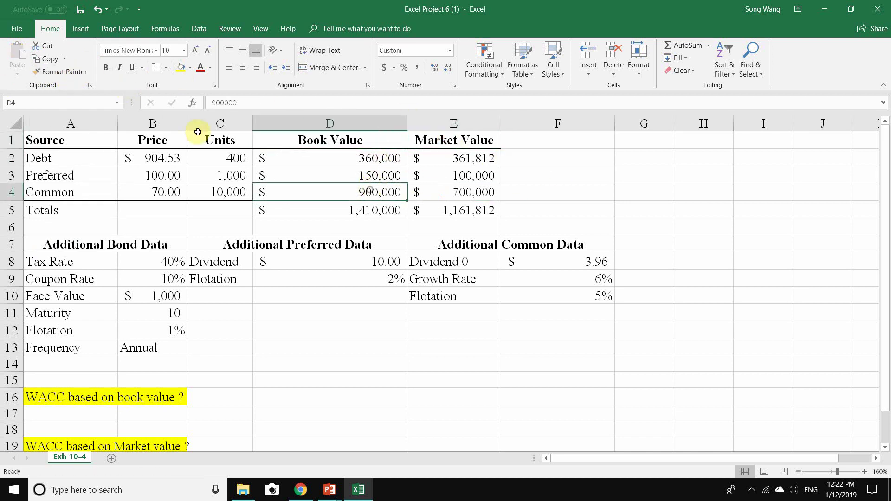
left_click(60, 72)
left_click(460, 188)
left_click(595, 195)
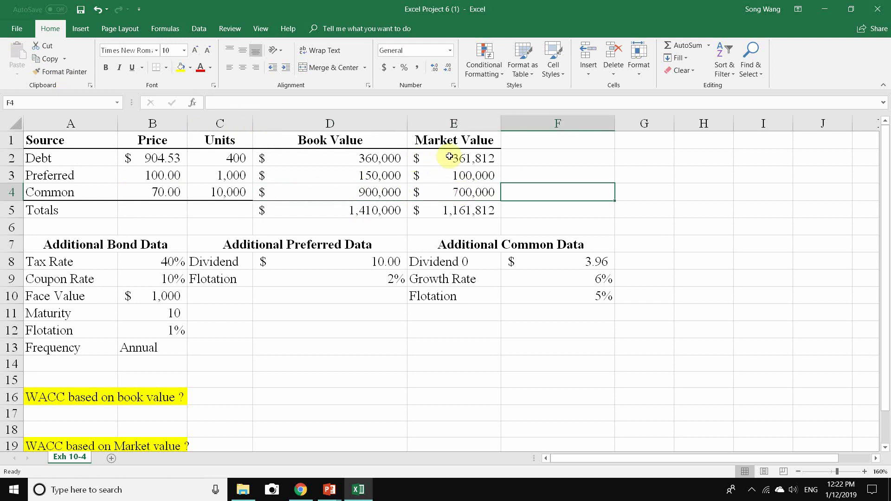
Add the headings BV weight in F1 and MV weight in G1, narrowing column F and widening column G to fit
left_click(564, 148)
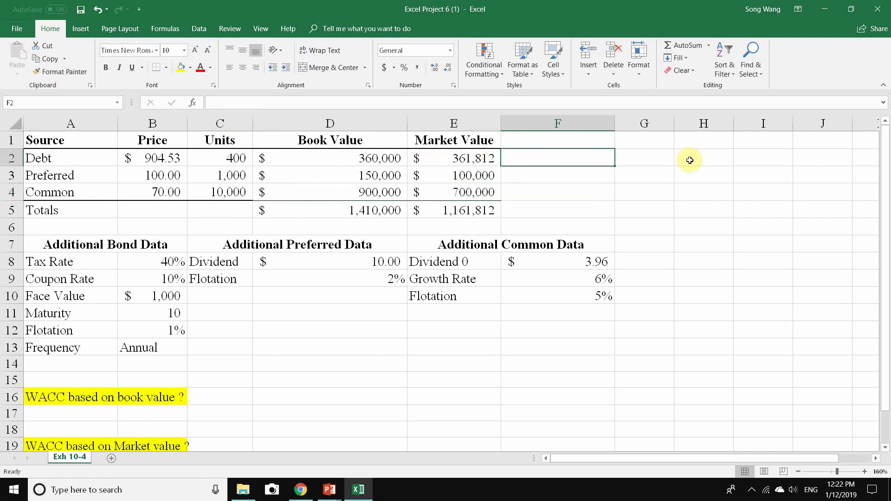
left_click(541, 139)
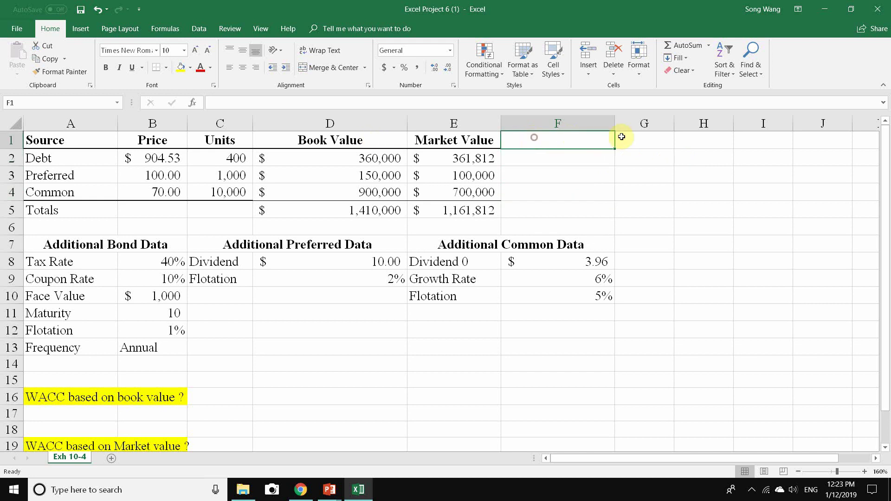
type("BV weight")
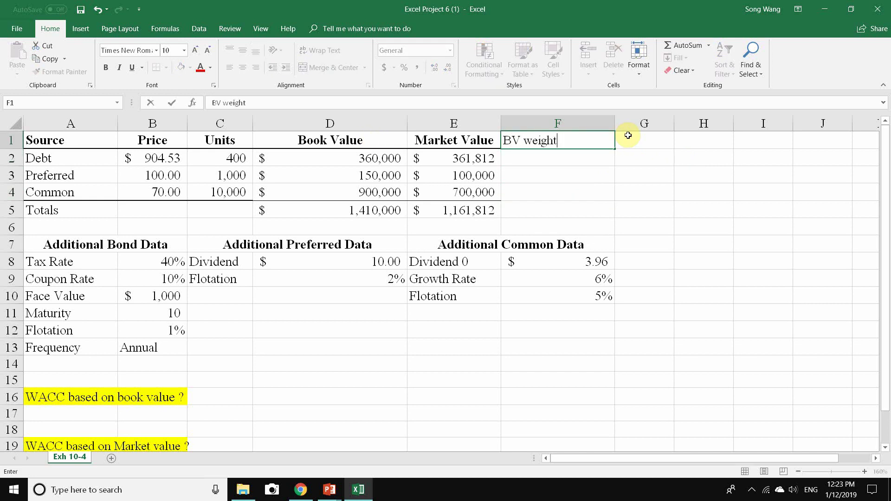
left_click(628, 135)
type("Ma")
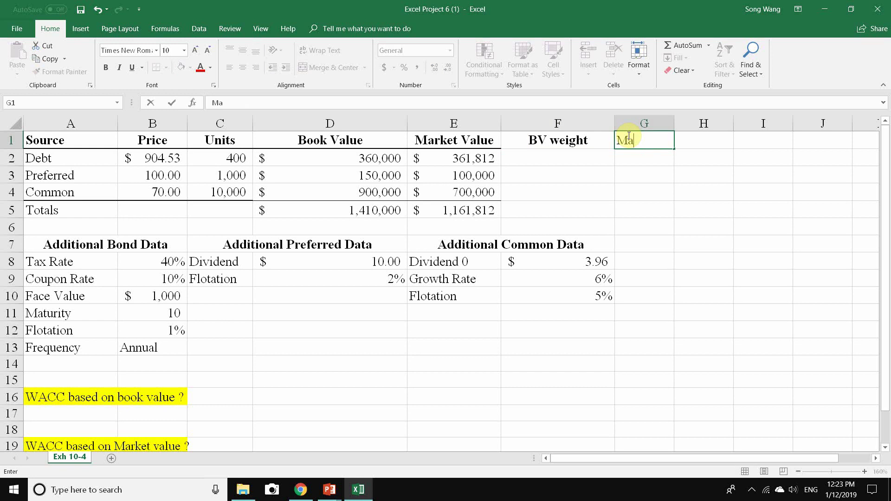
type(" weight")
key("Return")
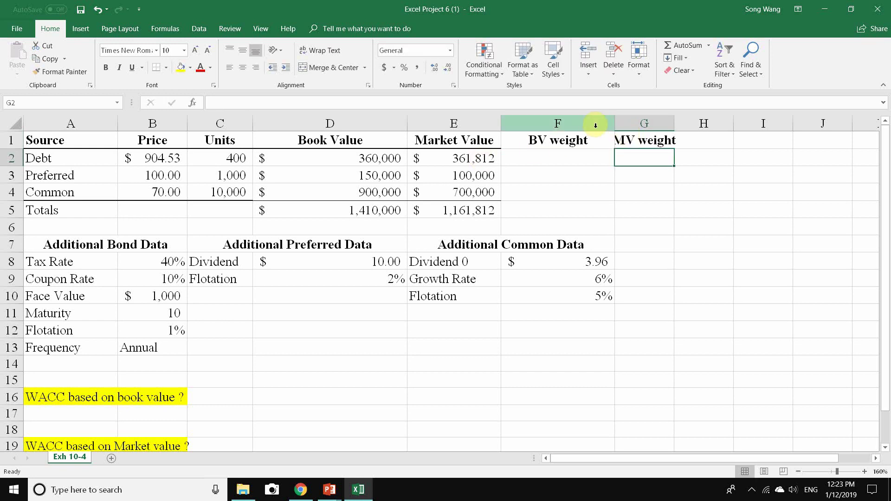
left_click_drag(613, 123, 600, 123)
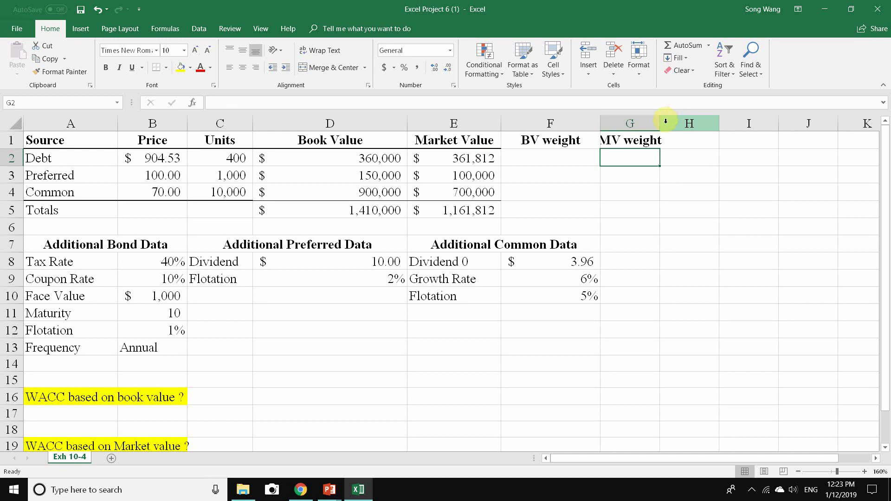
left_click_drag(660, 123, 677, 123)
Calculate the book value weight of debt in F2 with the formula =D2/D5
left_click(533, 159)
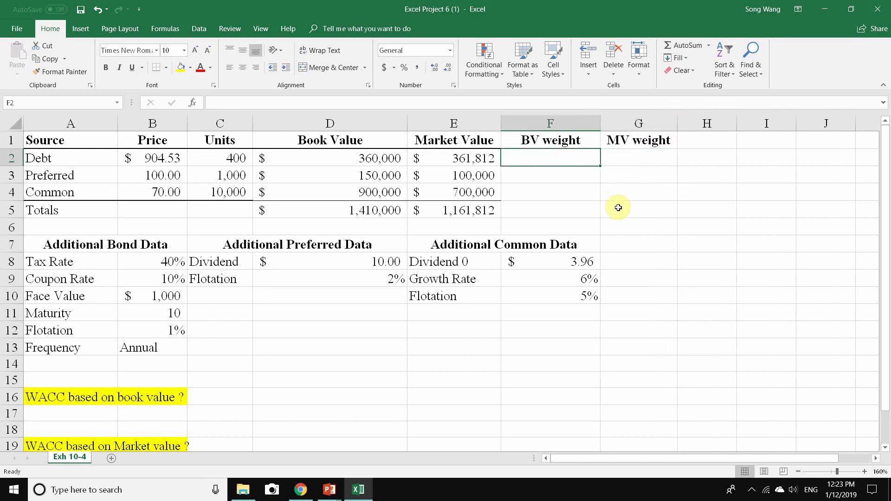
type("=")
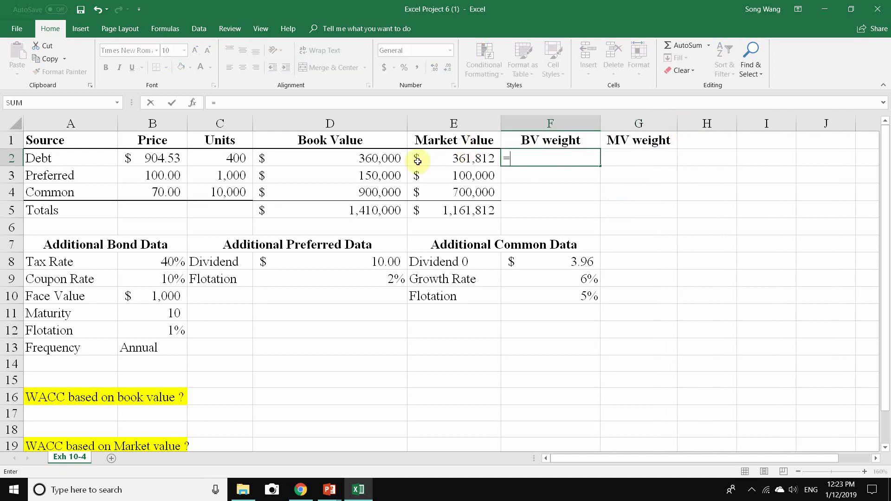
left_click(385, 159)
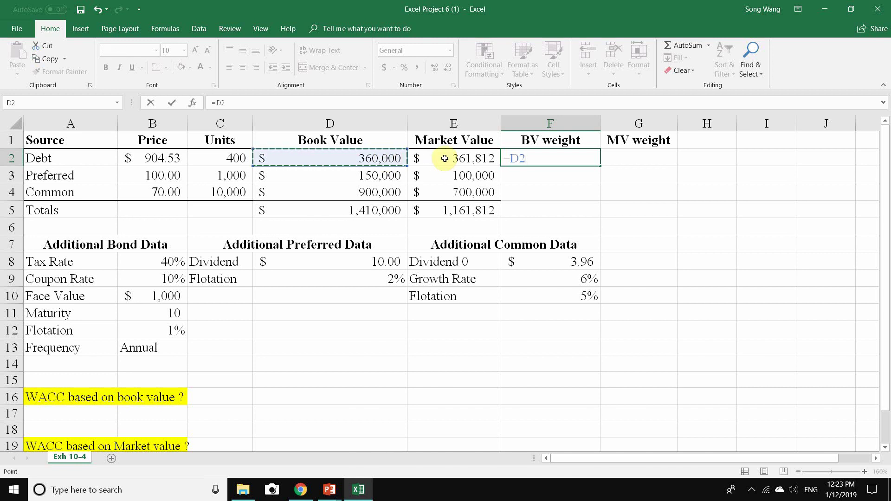
type("/")
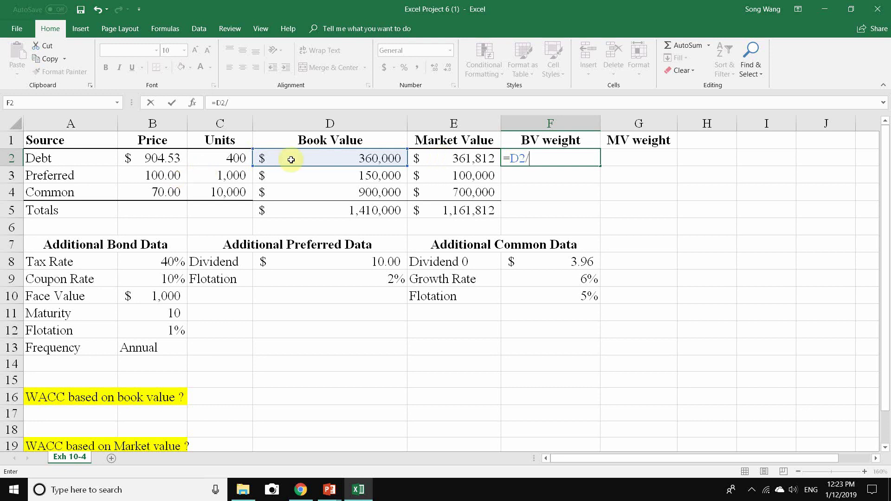
left_click(363, 208)
key("Return")
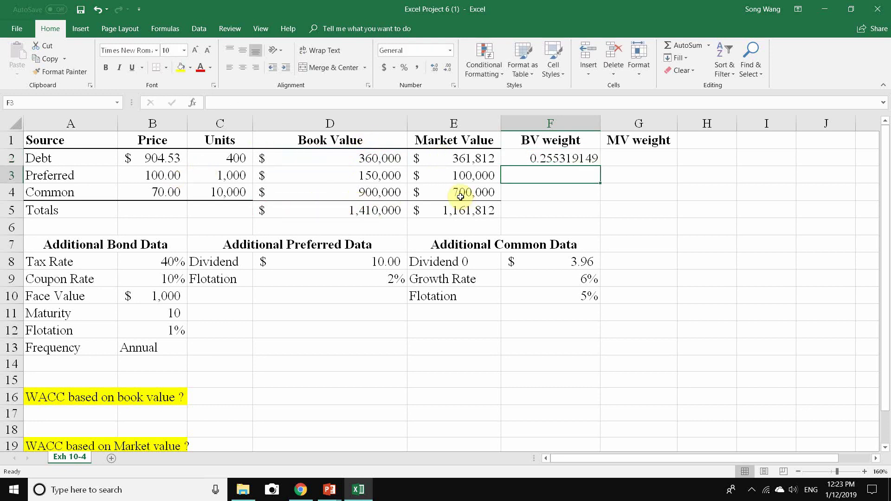
Format the debt book value weight in F2 as a percentage with one decimal place
left_click(551, 159)
left_click(404, 65)
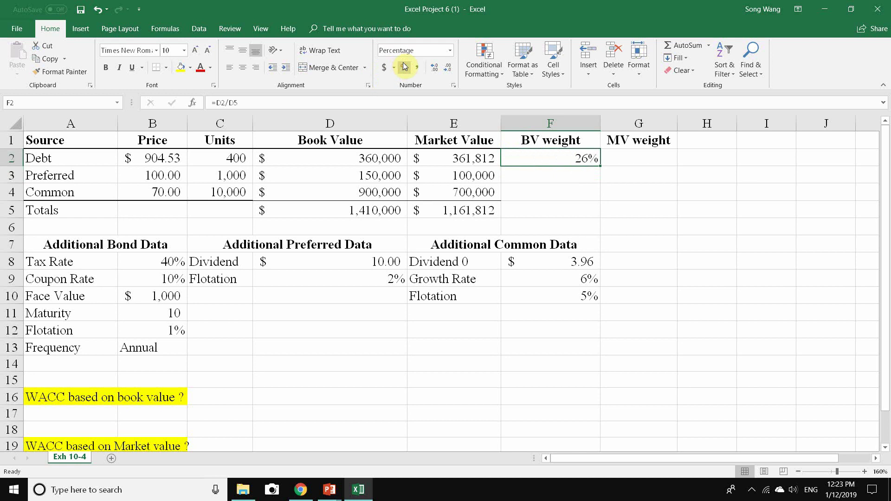
left_click(438, 68)
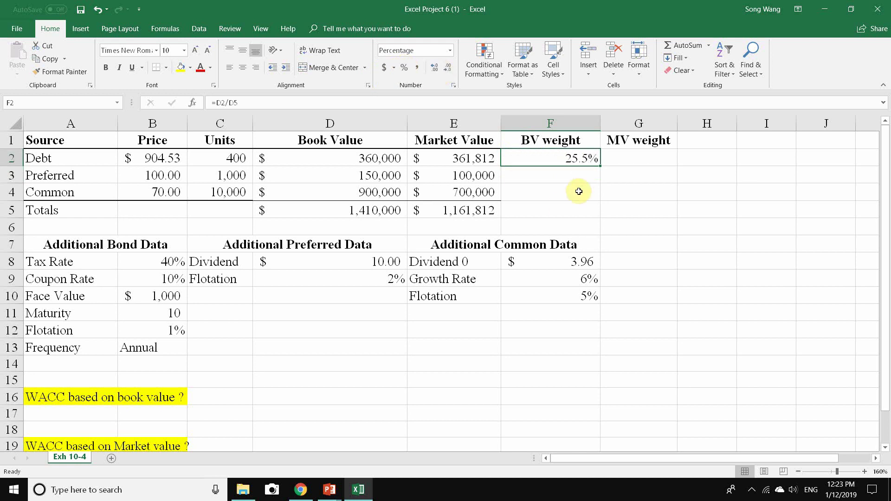
Make the book value total an absolute reference in F2 so the formula is =D2/$D$5
left_click(572, 176)
double_click(571, 161)
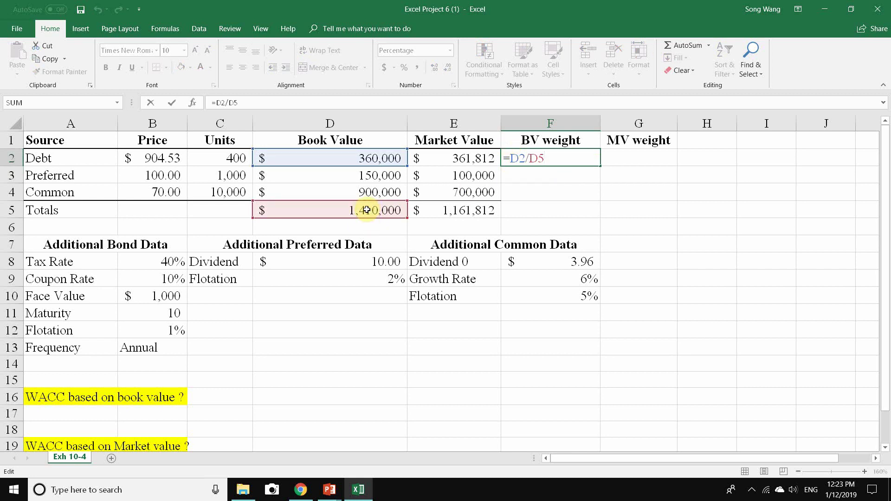
left_click(538, 154)
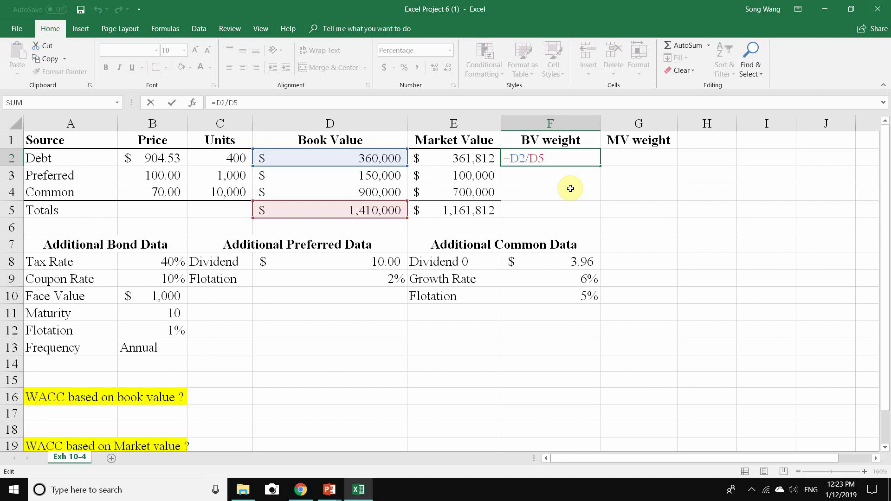
key("F4")
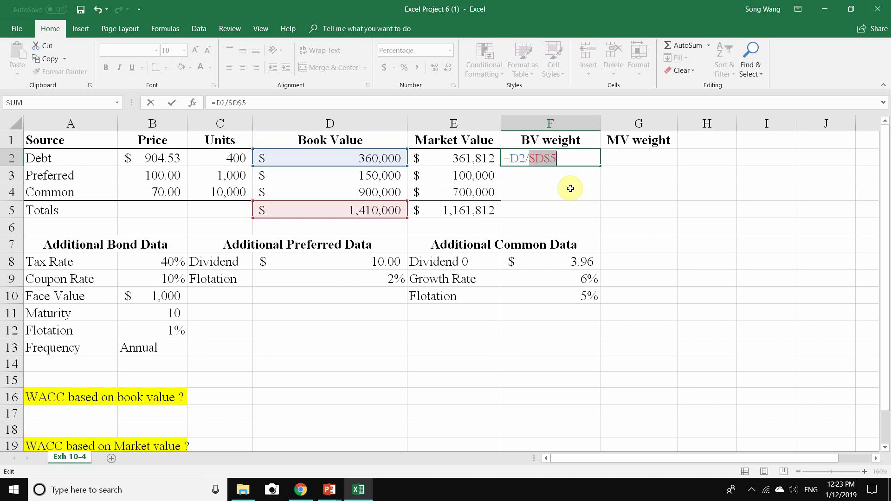
key("Return")
double_click(562, 160)
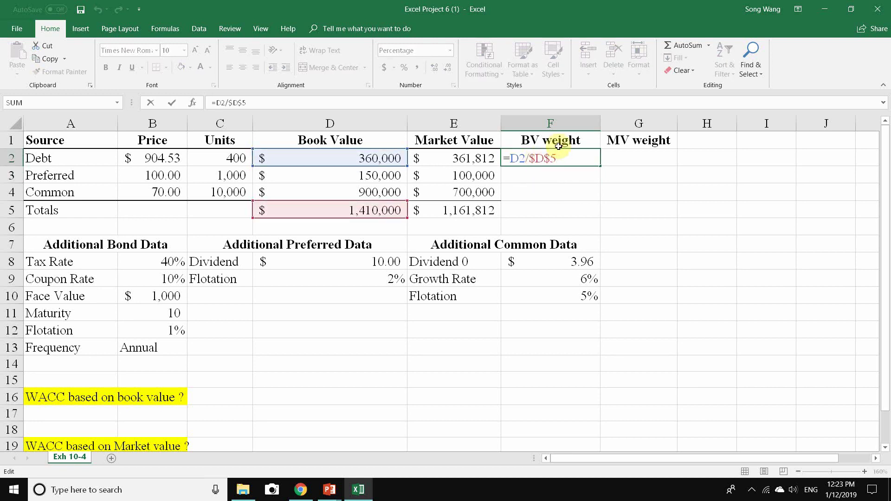
key("Return")
Fill the book value weight formula from F2 down to F4 and check the references in F3 and F4
left_click(572, 158)
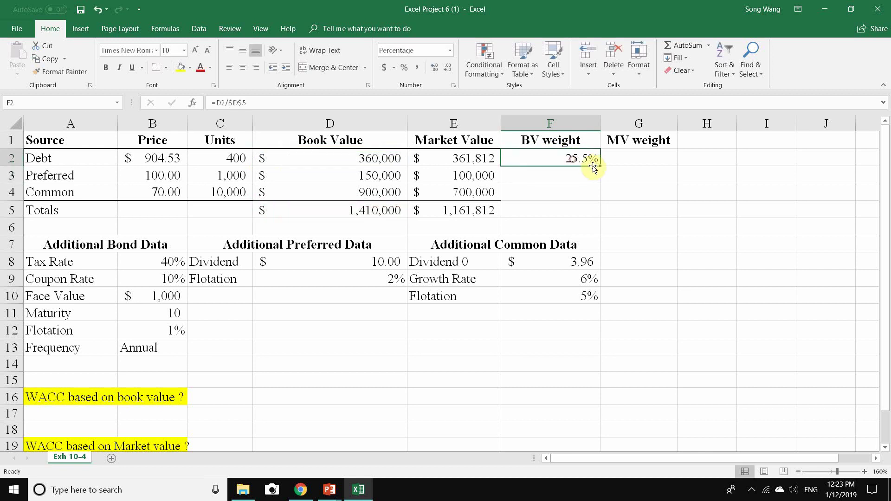
left_click_drag(599, 166, 596, 193)
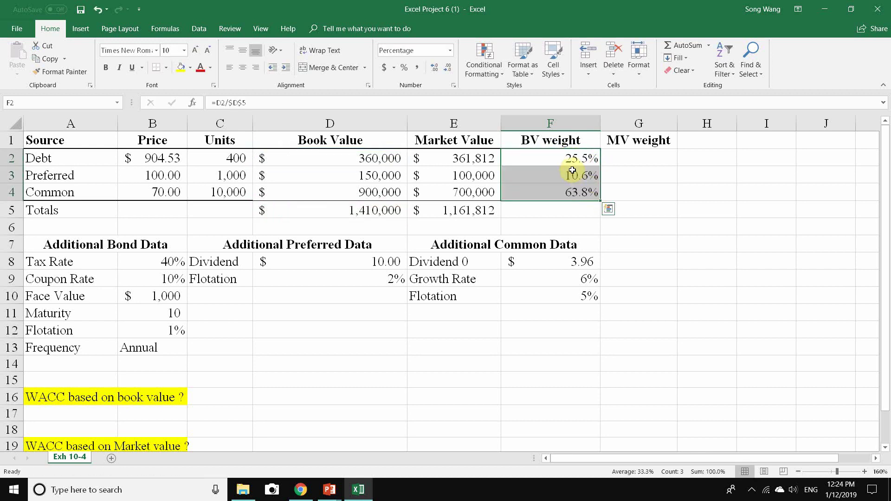
double_click(575, 178)
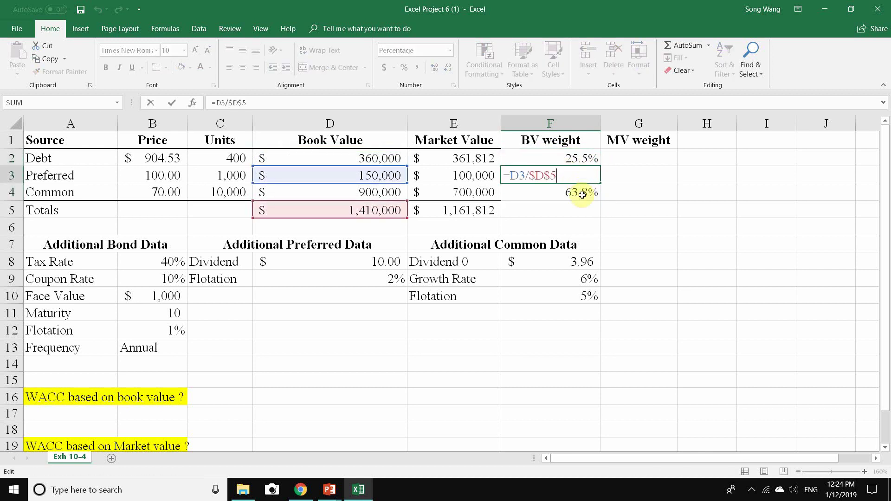
key("Escape")
double_click(582, 195)
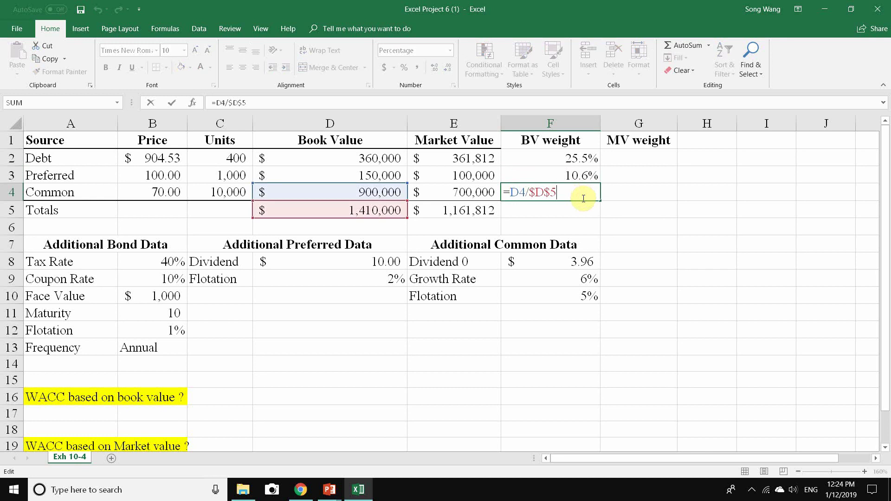
key("Escape")
Total the book value weights in F5 with a SUM of F2:F4
left_click(583, 208)
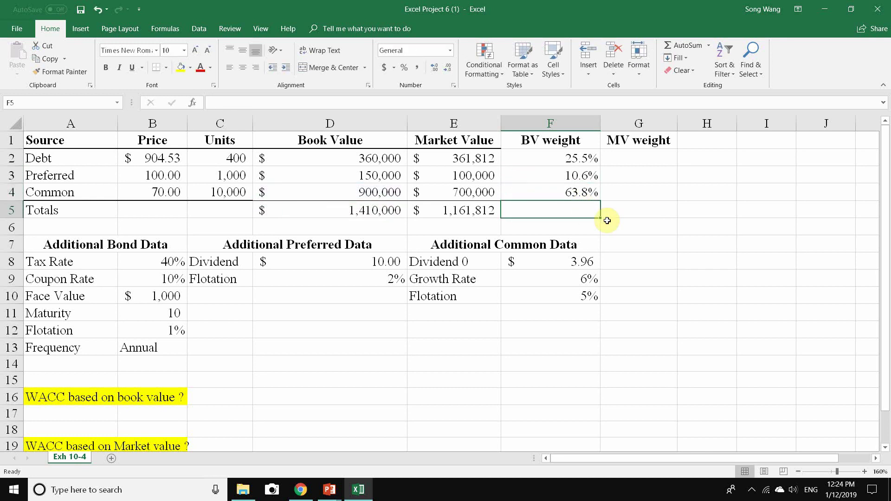
type("=sum(")
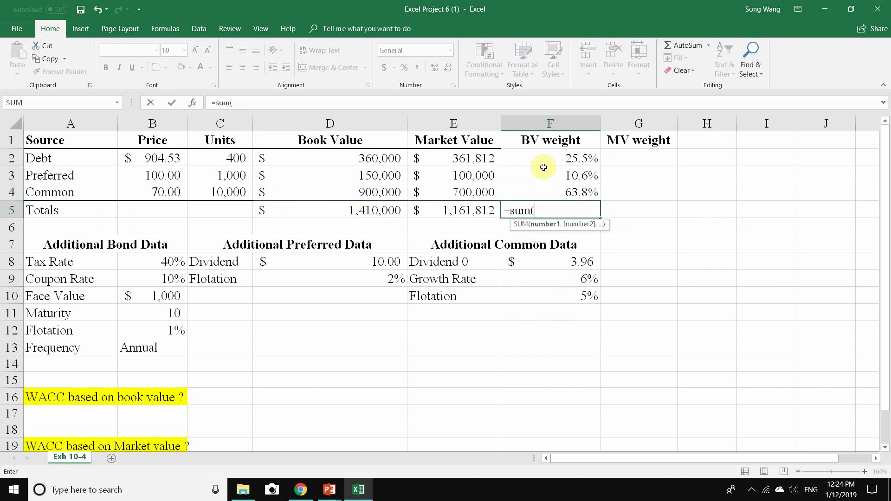
left_click_drag(544, 167, 565, 197)
key("Return")
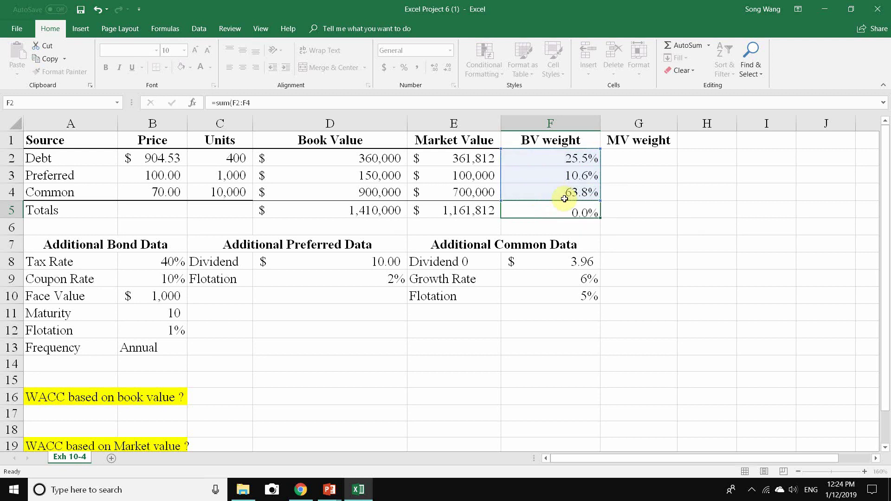
left_click(608, 214)
Calculate the market value weight of debt in G2 with the formula =E2/$E$5
left_click(659, 156)
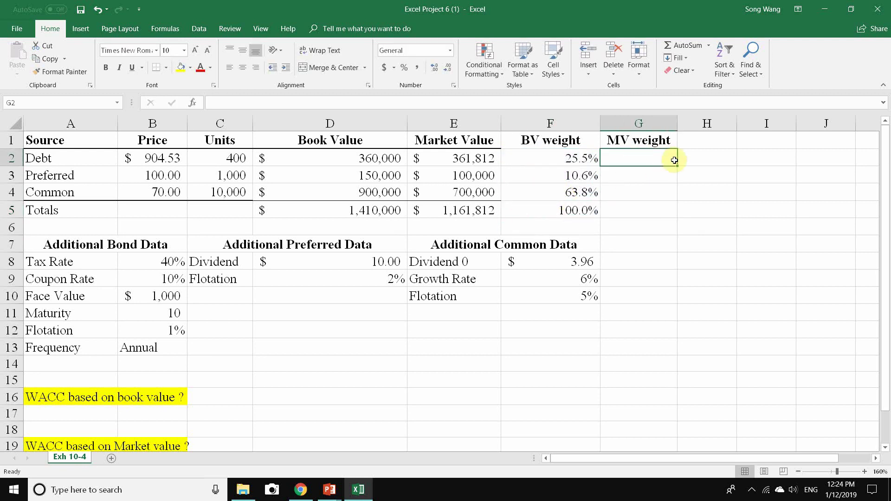
type("=")
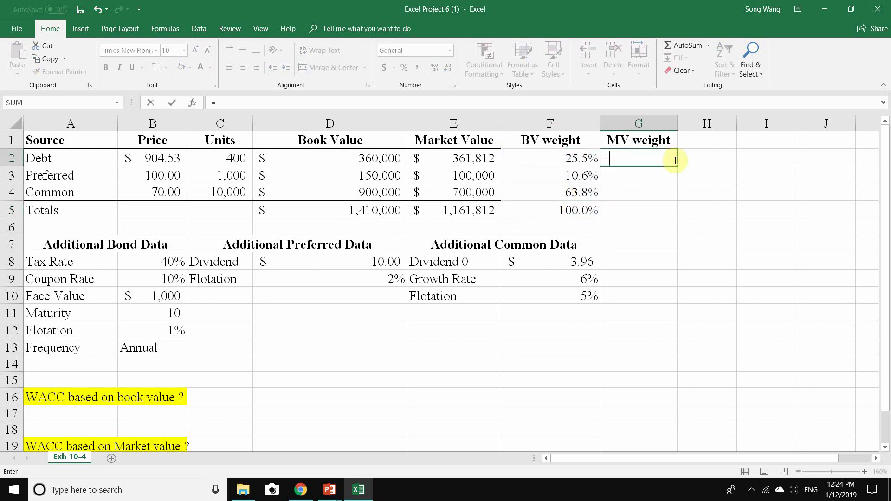
left_click(463, 159)
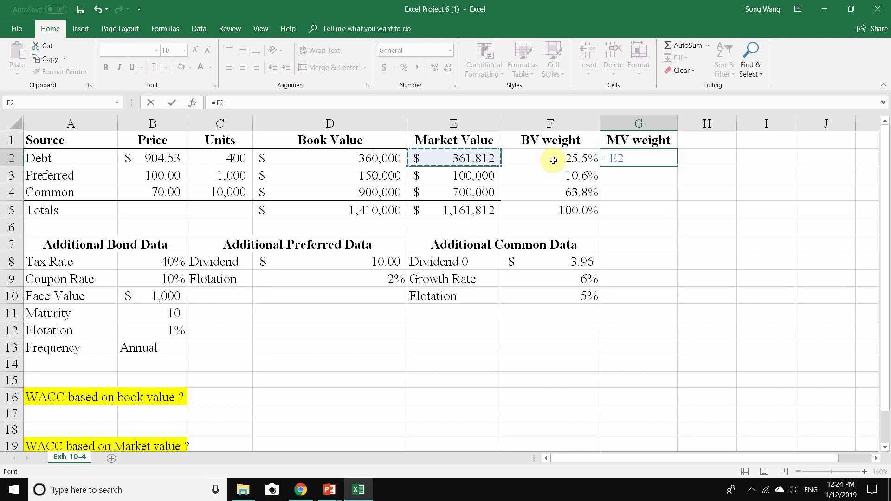
type("/")
left_click(478, 210)
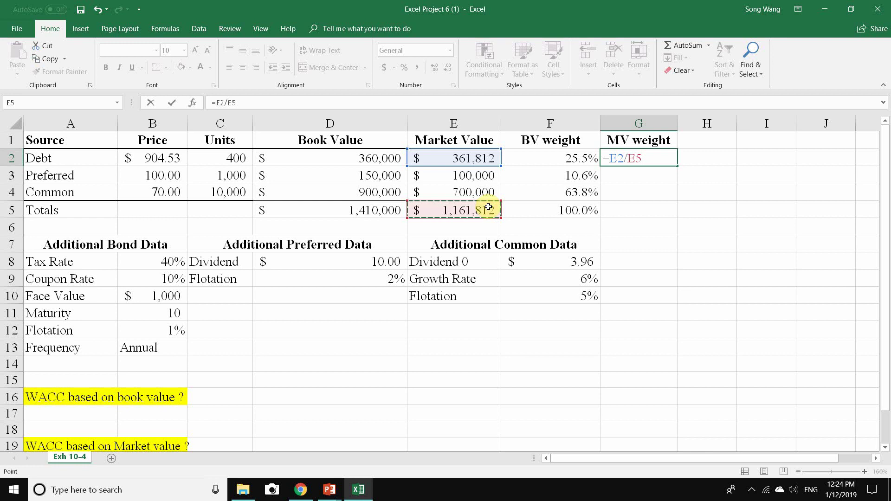
key("F4")
key("Return")
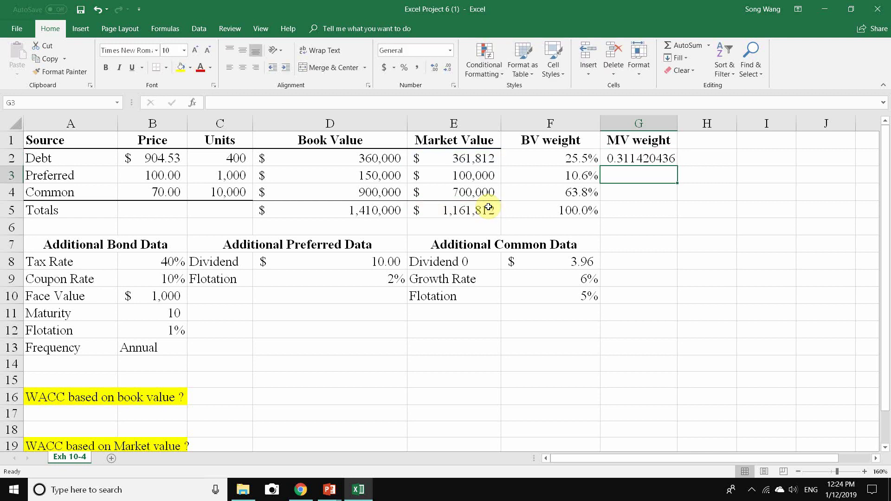
Format G2 as a percentage with one decimal place and fill the market value weight formula down to G4
left_click(635, 157)
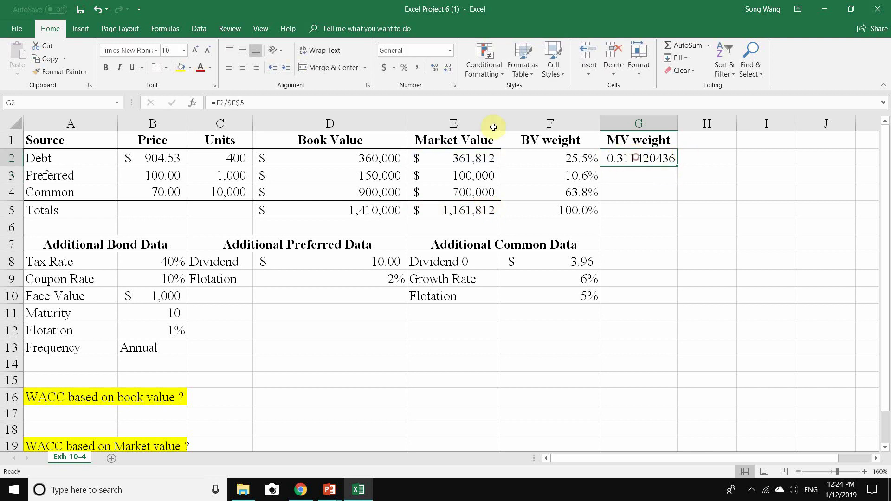
left_click(402, 68)
left_click(433, 68)
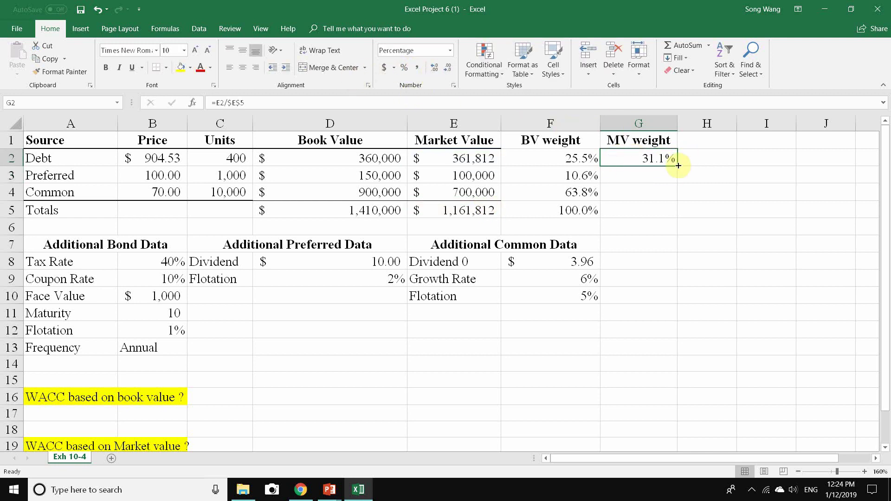
left_click_drag(678, 166, 676, 194)
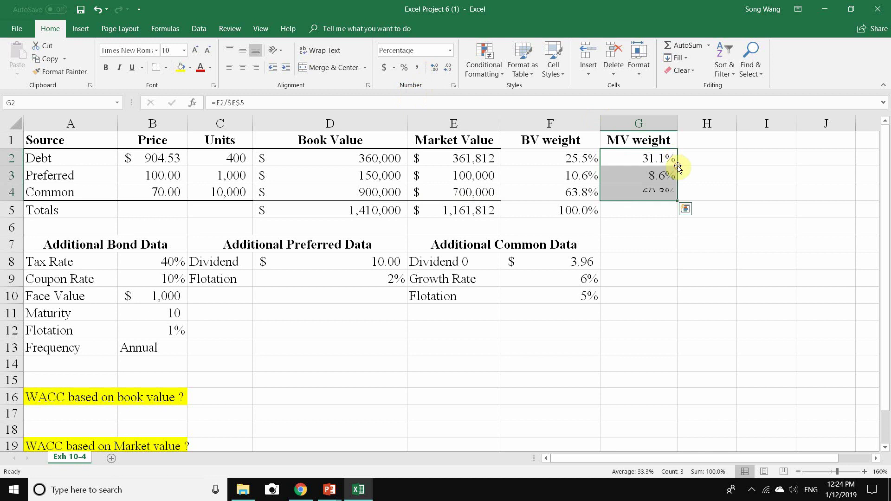
Copy the weight total from F5 across to G5 and check that it sums G2:G4
left_click(655, 208)
left_click(597, 213)
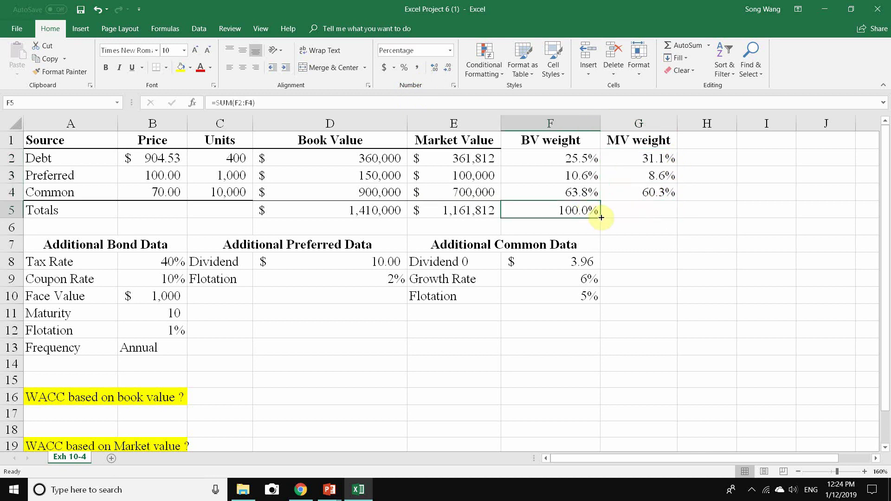
left_click_drag(597, 213, 648, 213)
left_click(648, 211)
double_click(647, 212)
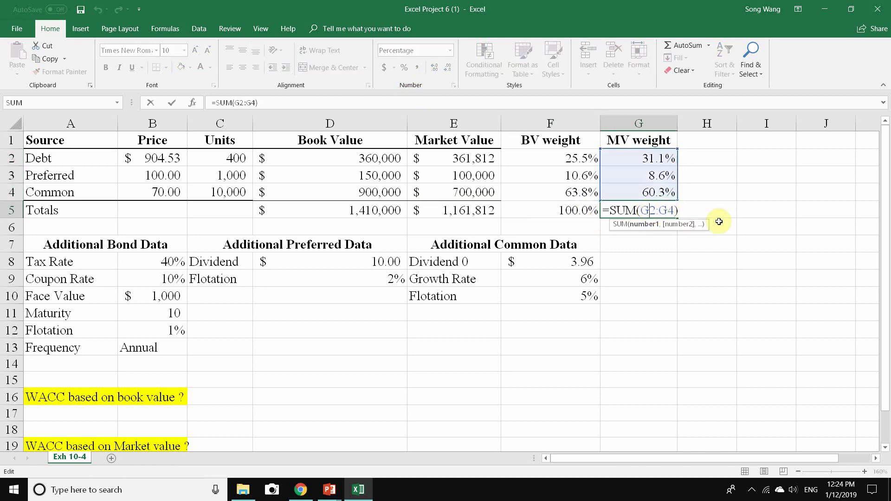
key("Escape")
left_click(732, 214)
left_click(787, 247)
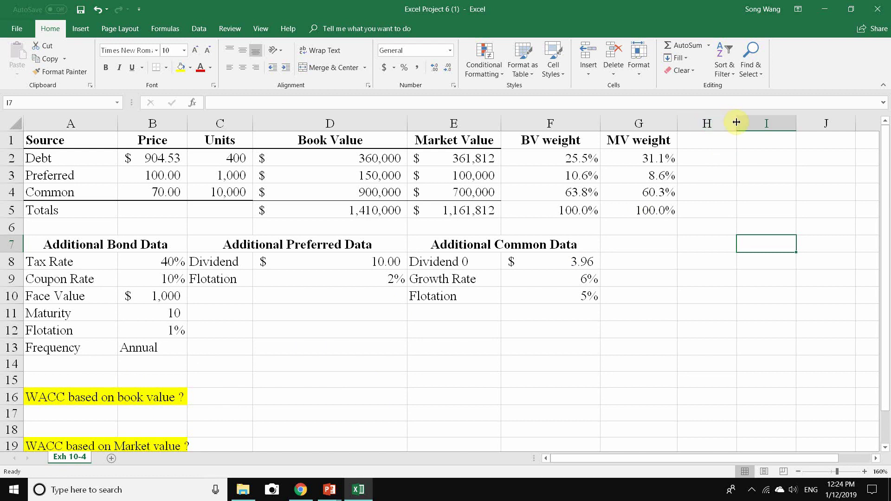
Add the heading Cost of Capital in H1 and widen column H to fit it
left_click_drag(736, 122, 743, 122)
left_click(711, 139)
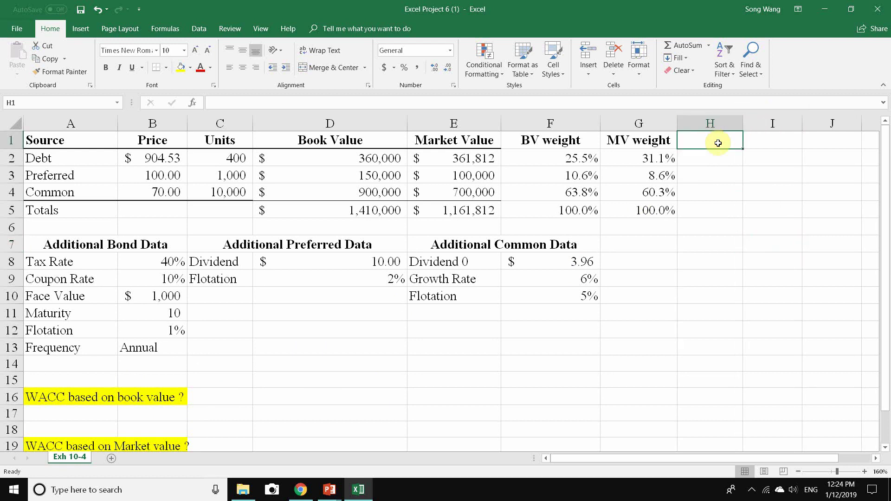
type("Cost of")
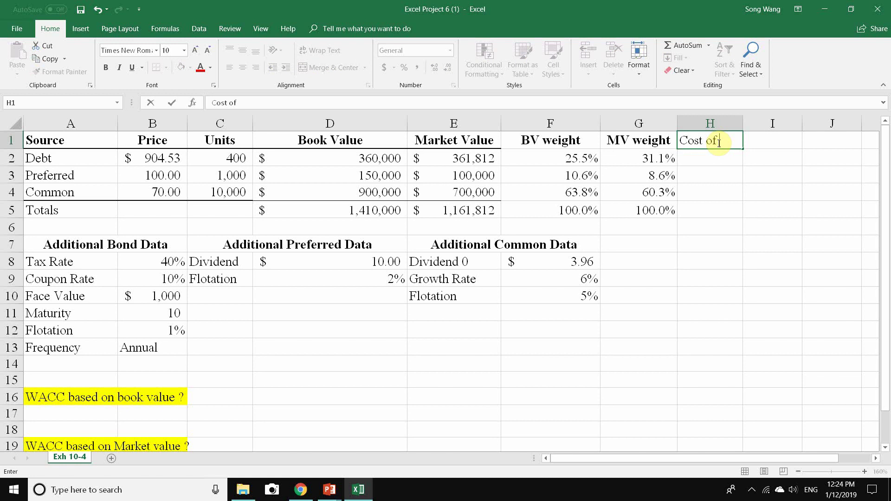
type(" Capital")
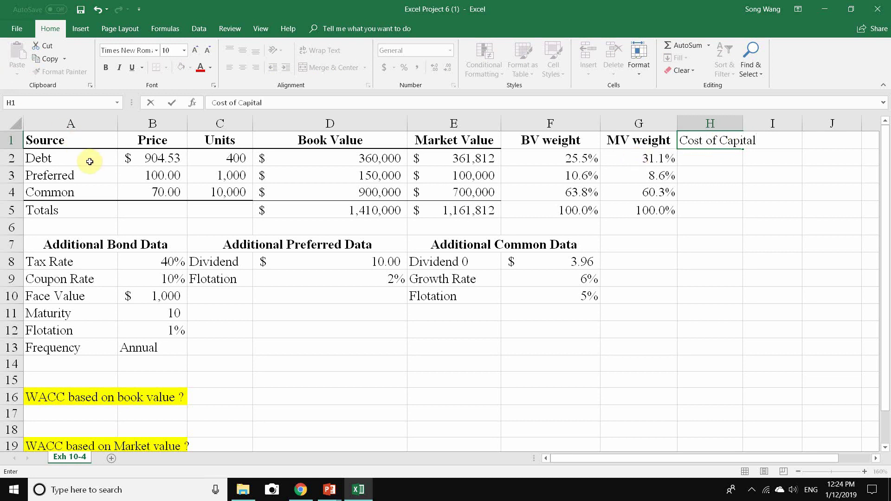
left_click(93, 184)
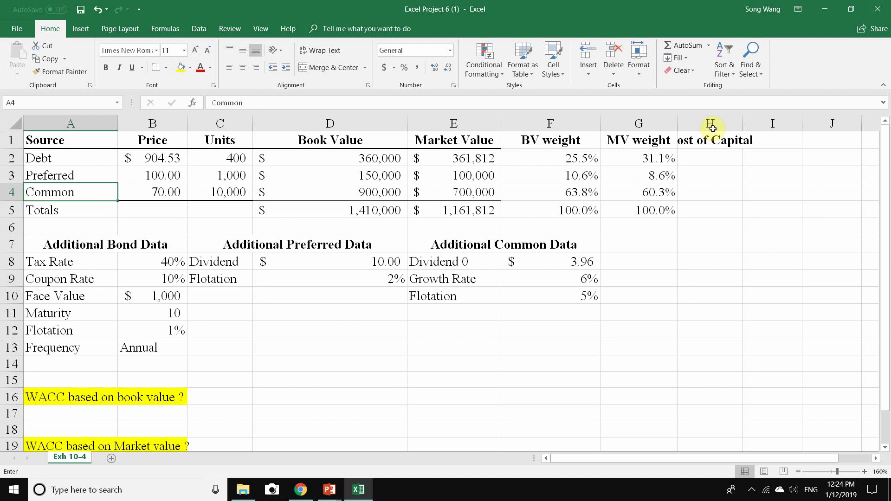
left_click_drag(742, 124, 813, 123)
Start a RATE formula for the cost of debt in H2 with maturity B11 as the periods and coupon B9*B10 as the payment
left_click(734, 155)
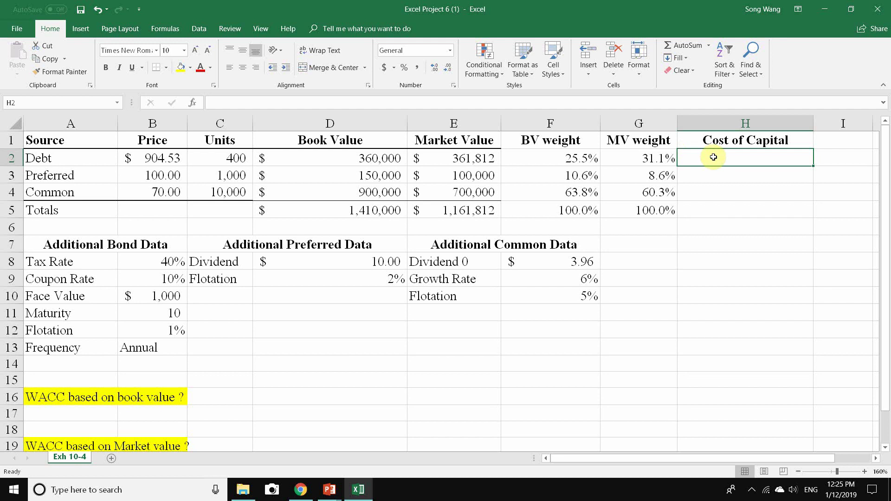
type("=rate")
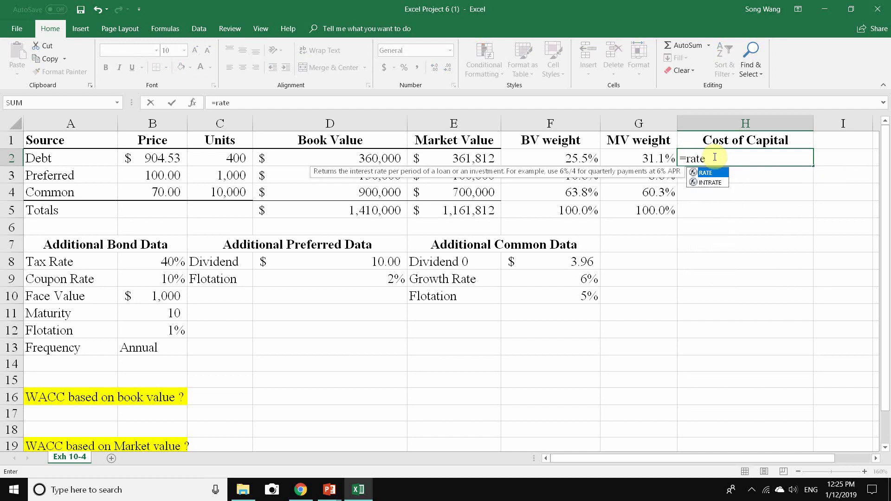
type("(")
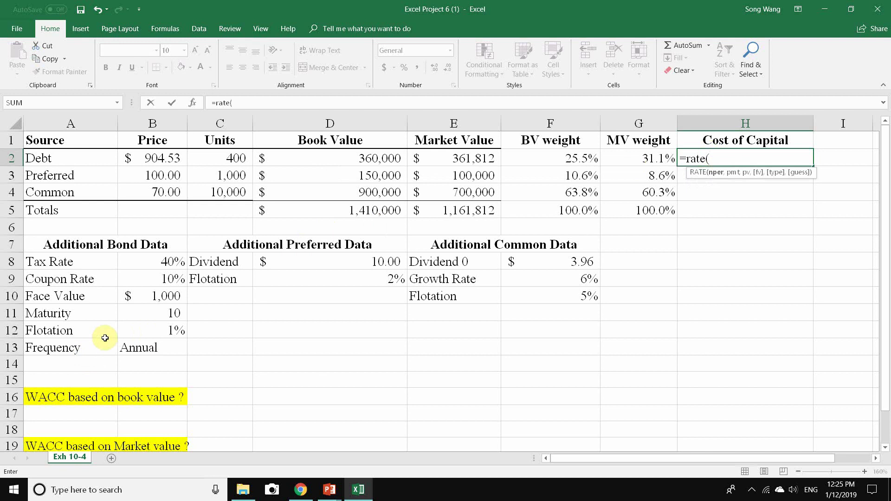
left_click(173, 313)
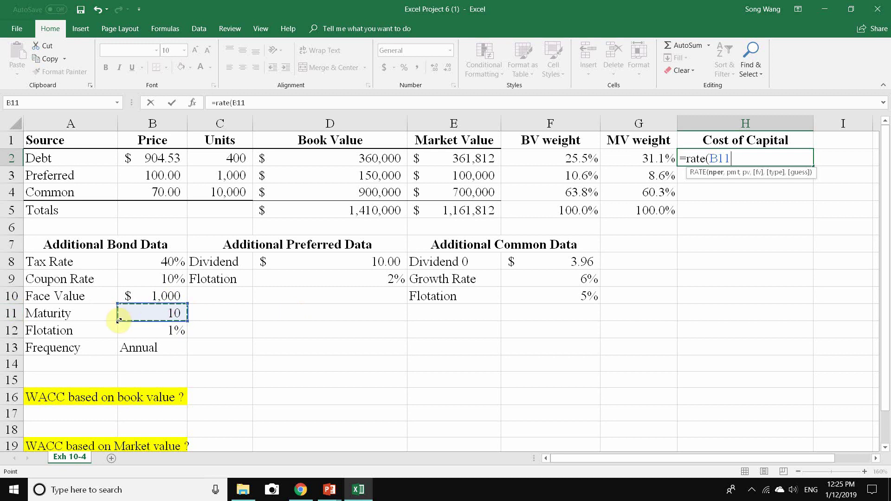
type(",")
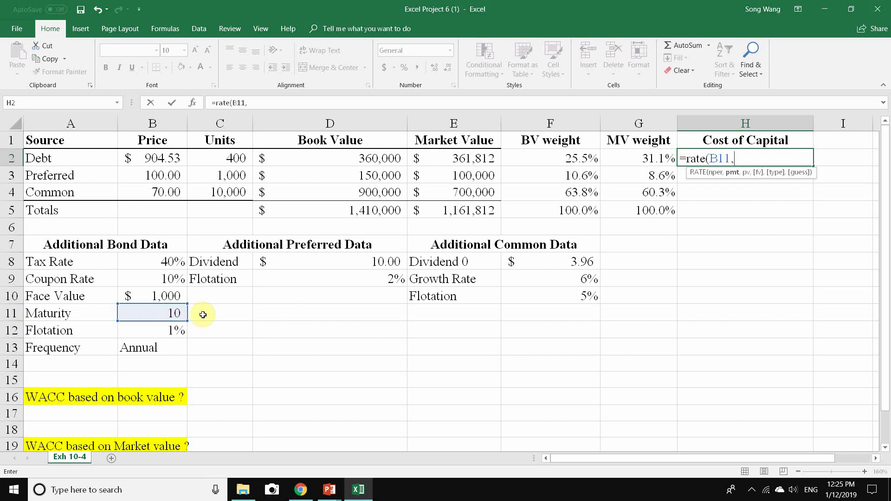
left_click(134, 276)
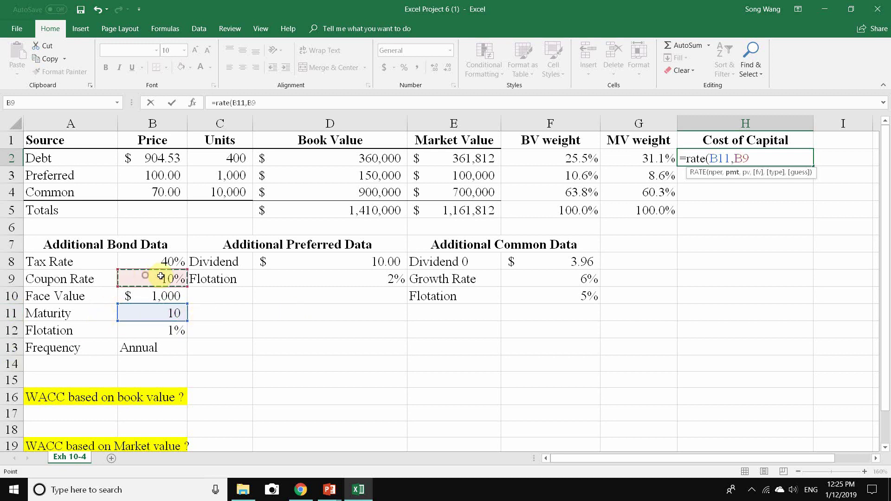
type("*")
left_click(159, 295)
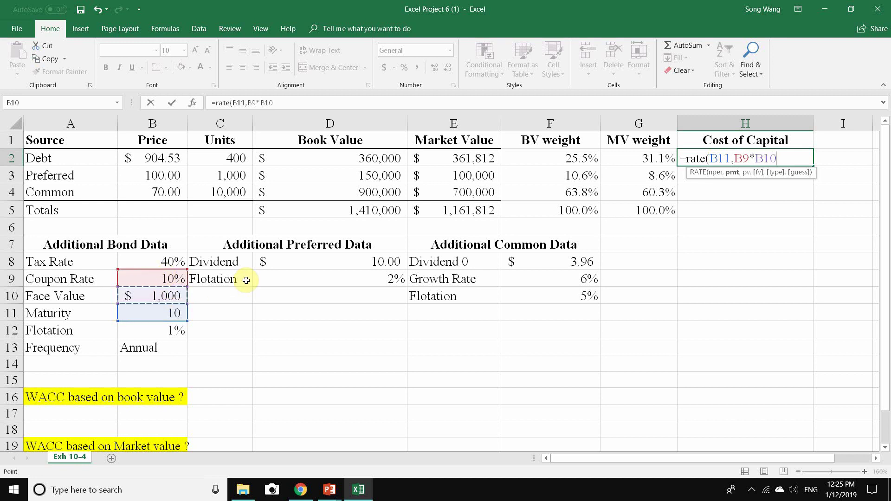
Add -B2 as present value, B10 as future value and type 0 to complete the arguments of the RATE formula in H2
type(",")
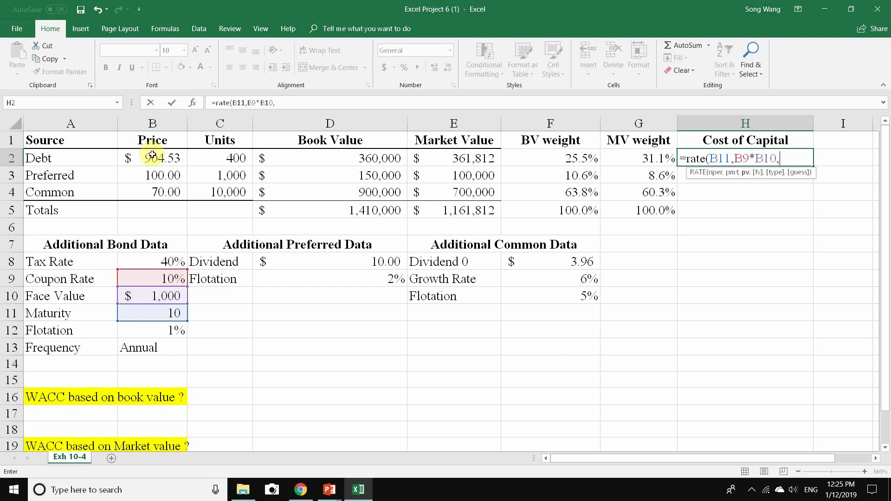
type("-")
left_click(143, 158)
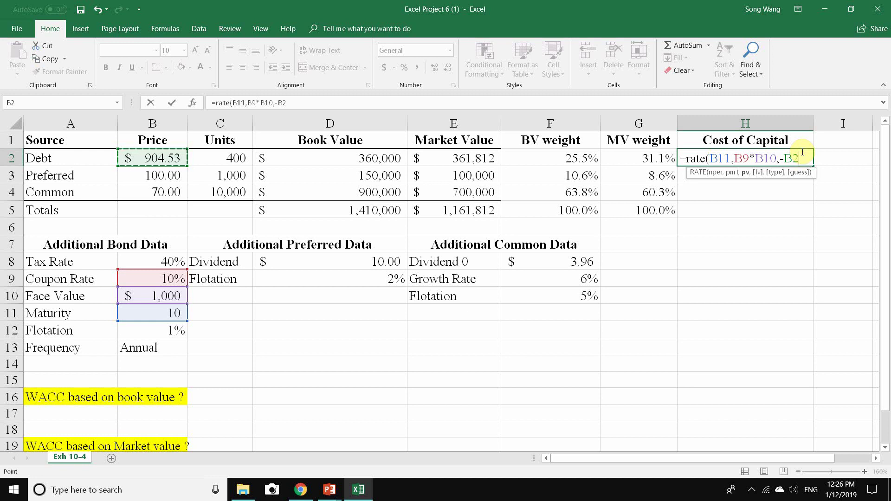
type(",")
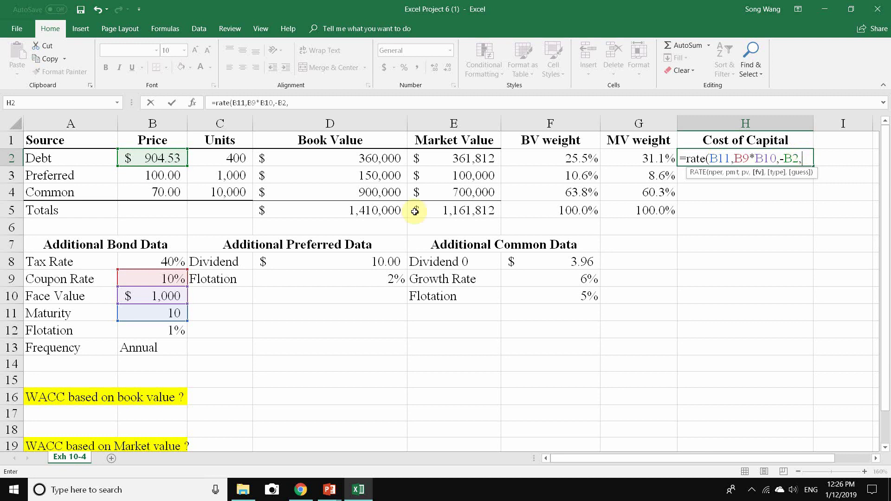
left_click(161, 296)
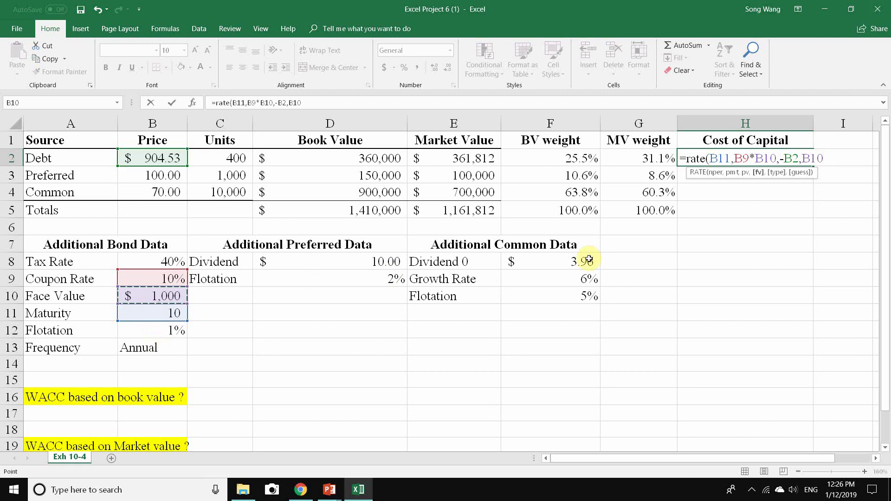
type(",0")
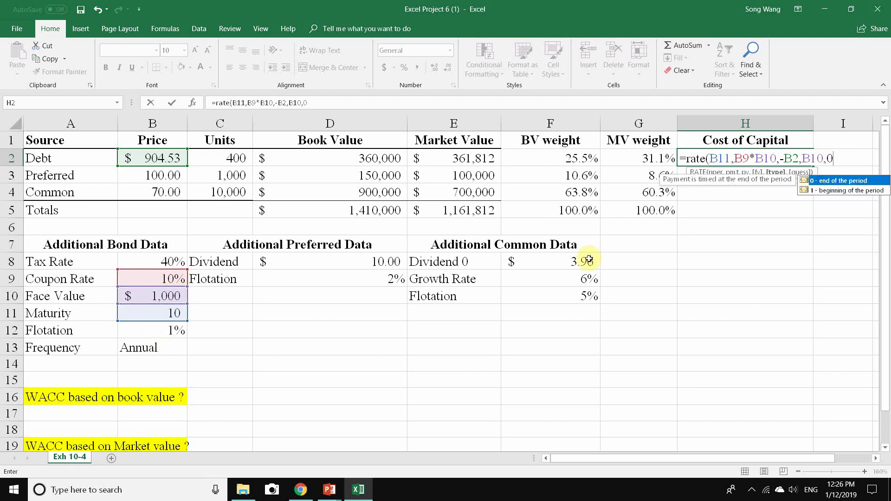
type(")")
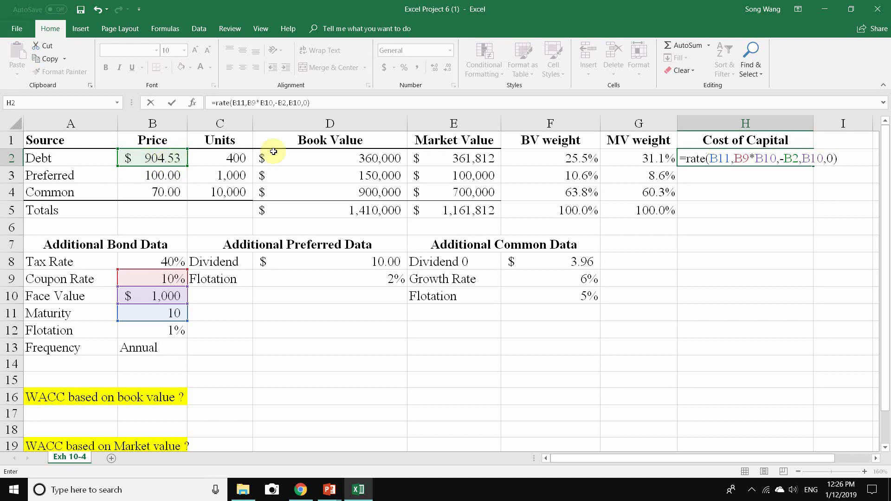
Adjust the bond price in H2's formula for flotation cost, giving =RATE(B11,B9*B10,-B2*(1-B12),B10,0), and enter it
left_click(799, 155)
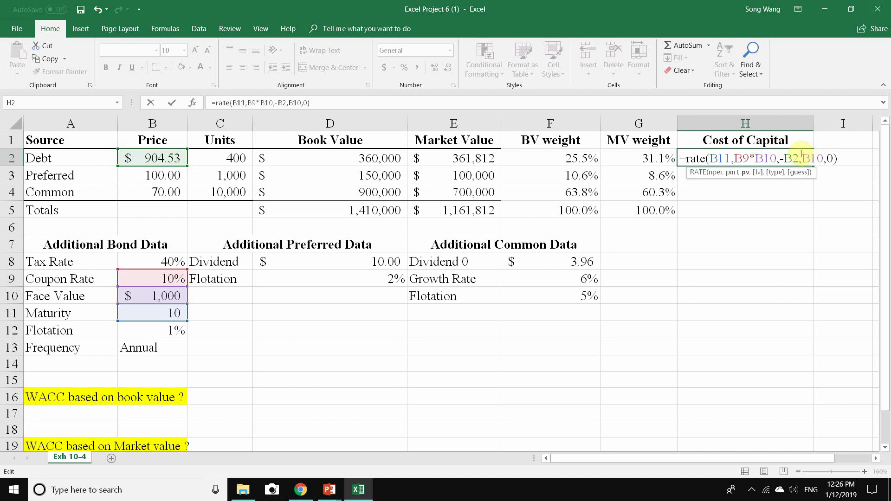
type("(")
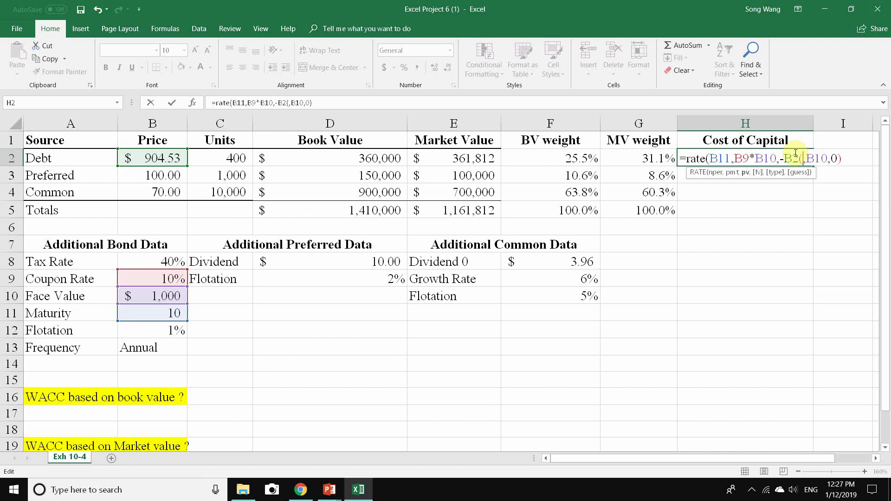
type("*")
key("Right")
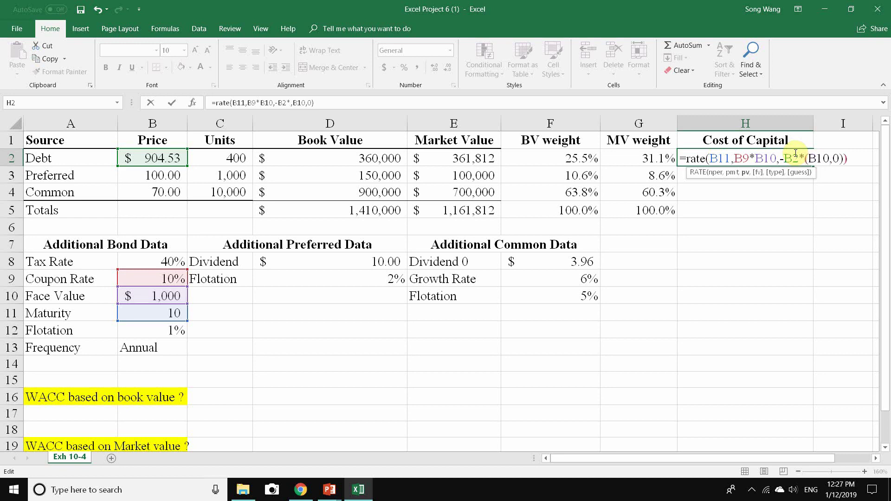
type("1-,")
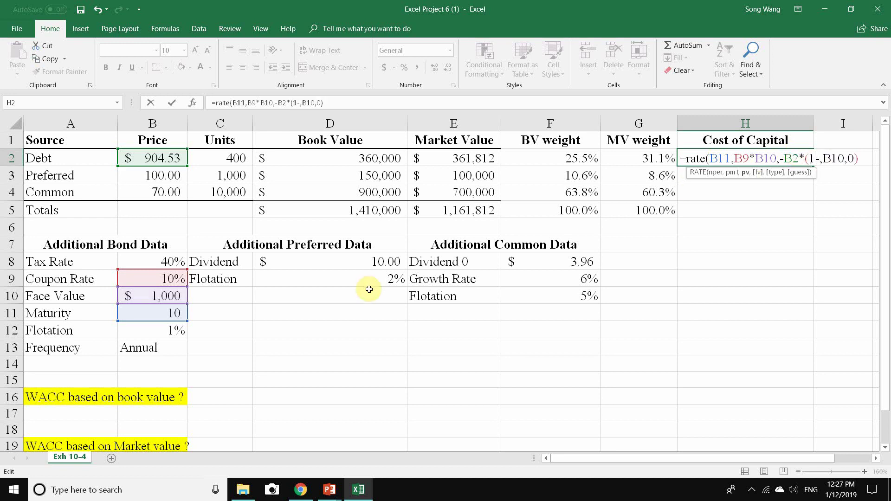
left_click(177, 330)
type(")")
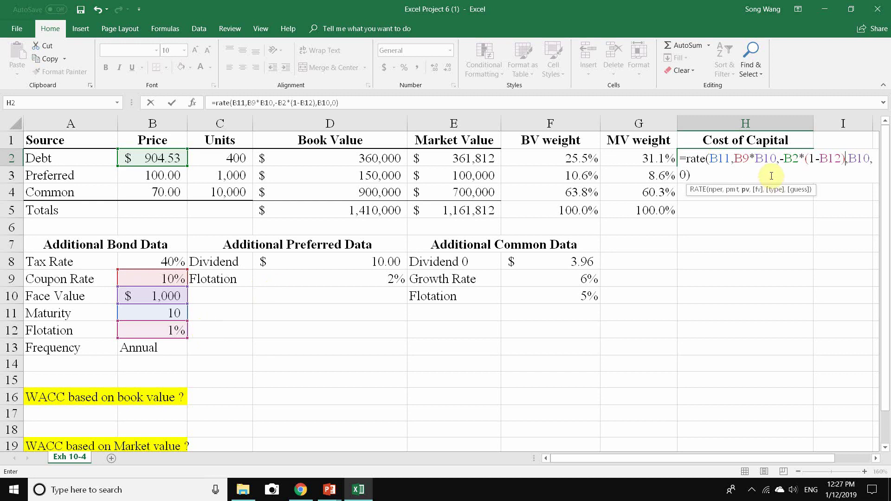
left_click(756, 174)
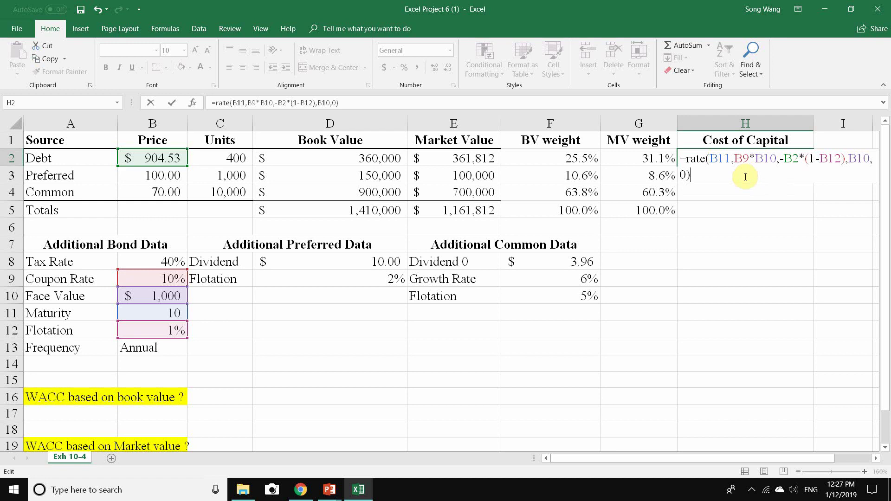
key("Return")
double_click(767, 160)
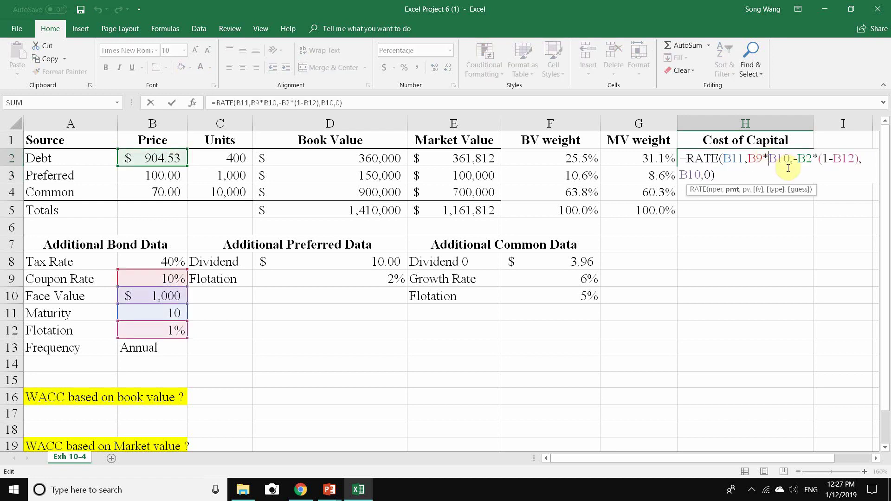
key("Escape")
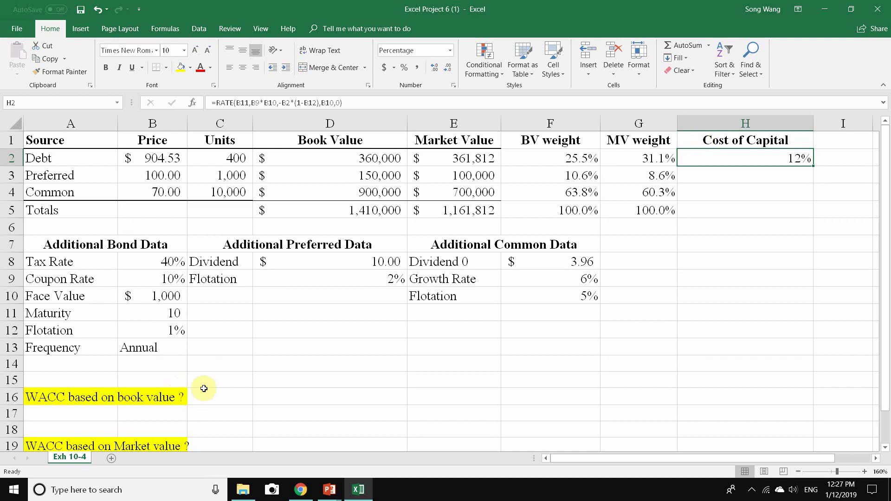
Change the heading in H1 to AT Cost of Capital
left_click(703, 138)
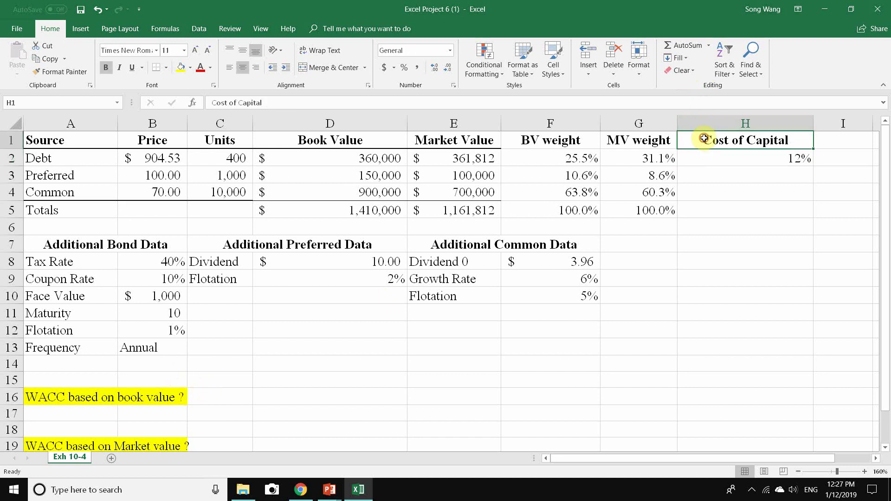
double_click(705, 138)
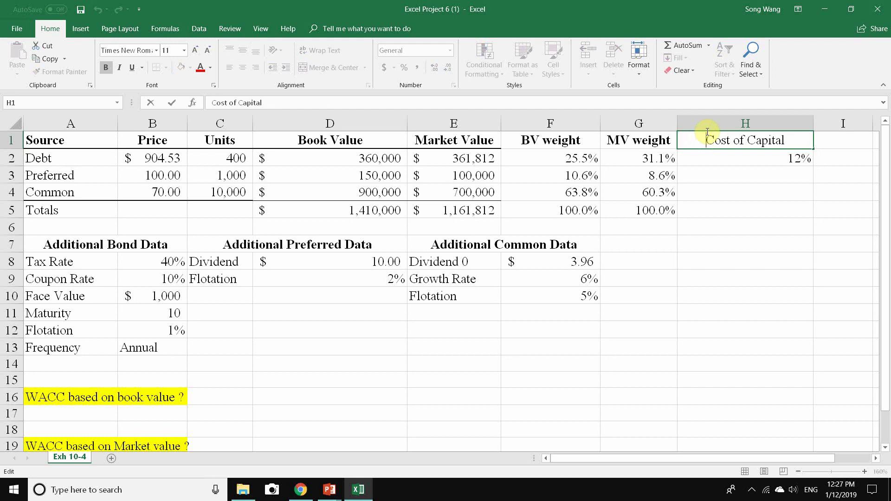
type("S")
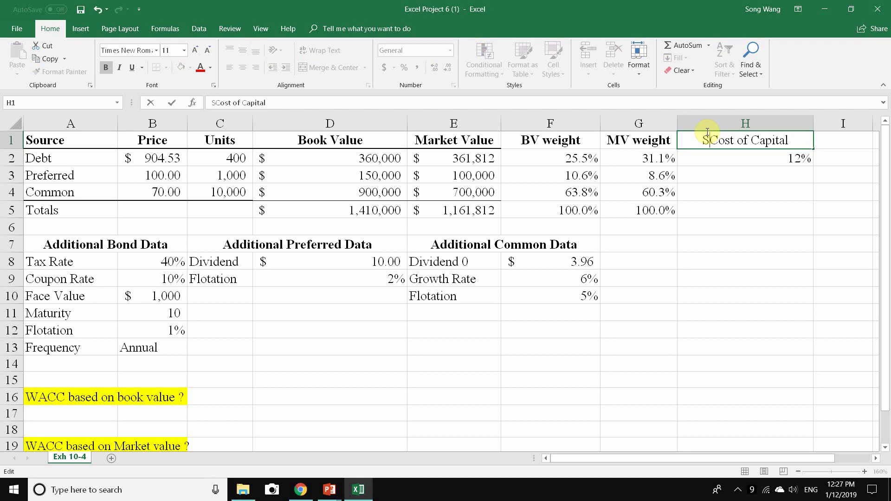
key("BackSpace")
type("AT")
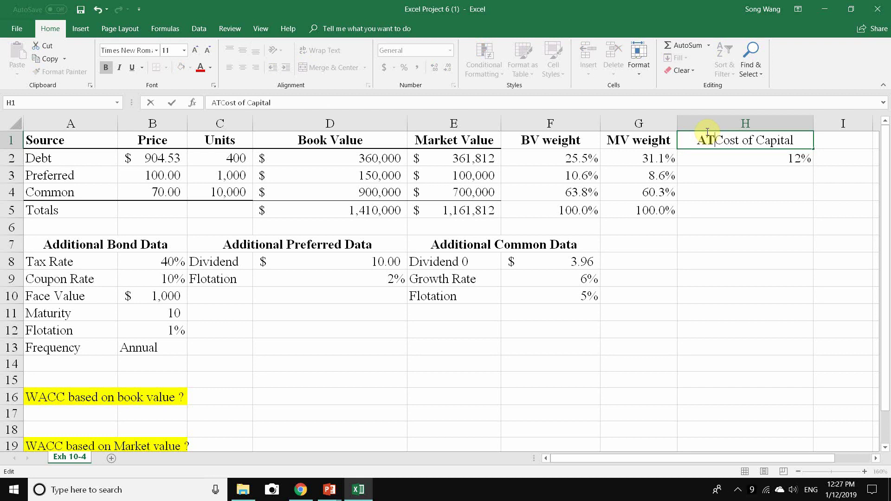
key("Return")
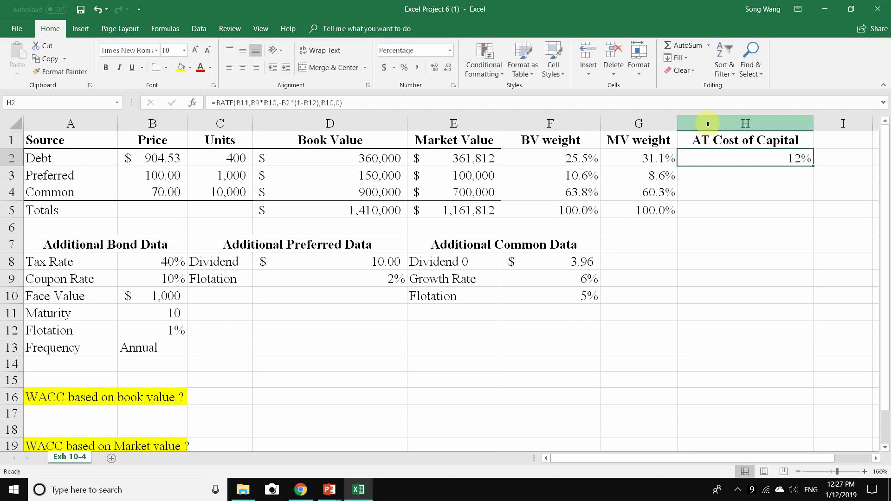
Convert the cost of debt in H2 to after-tax by multiplying the RATE formula by (1-B8)
double_click(784, 158)
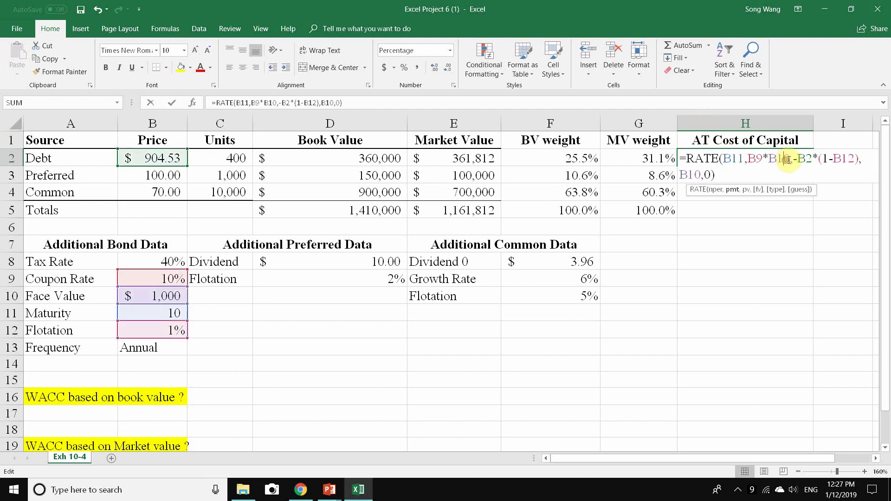
type("*(")
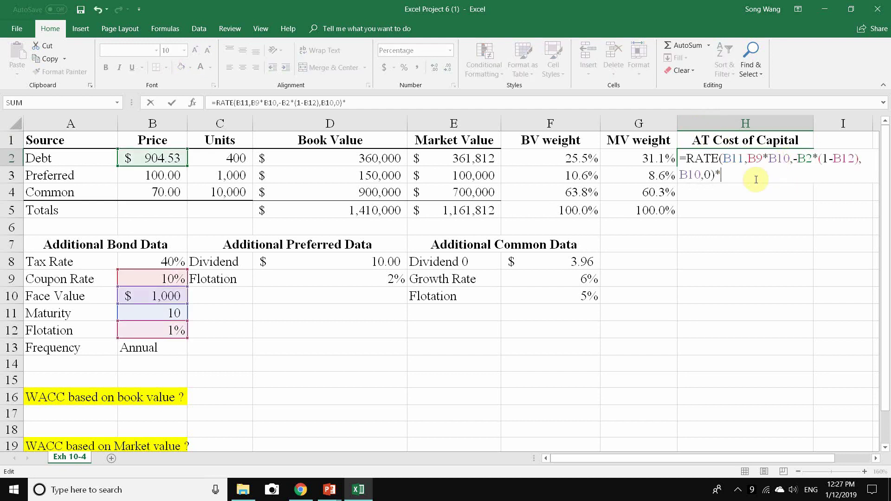
type("1-")
left_click(169, 261)
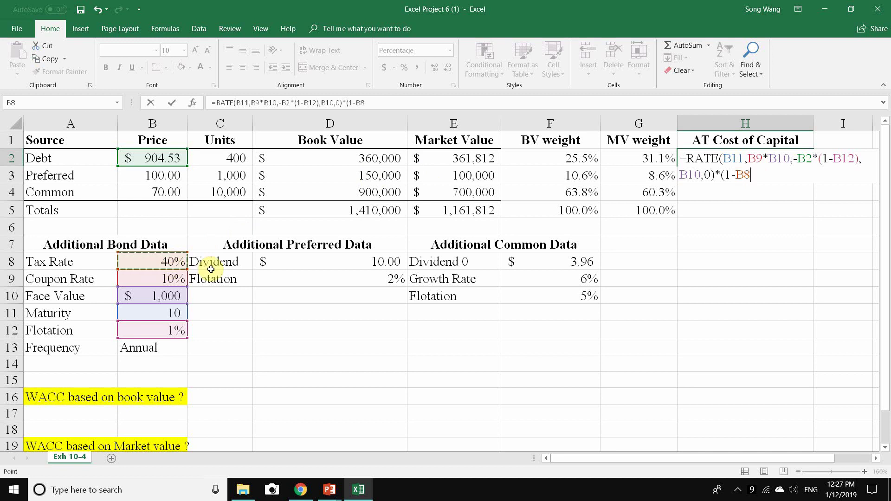
type(")")
key("Return")
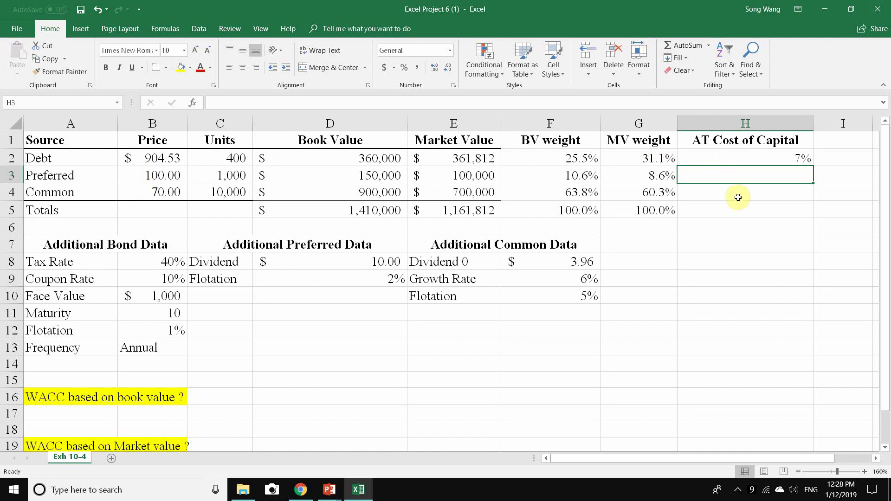
Show the after-tax cost of debt in H2 with two decimal places
left_click(758, 158)
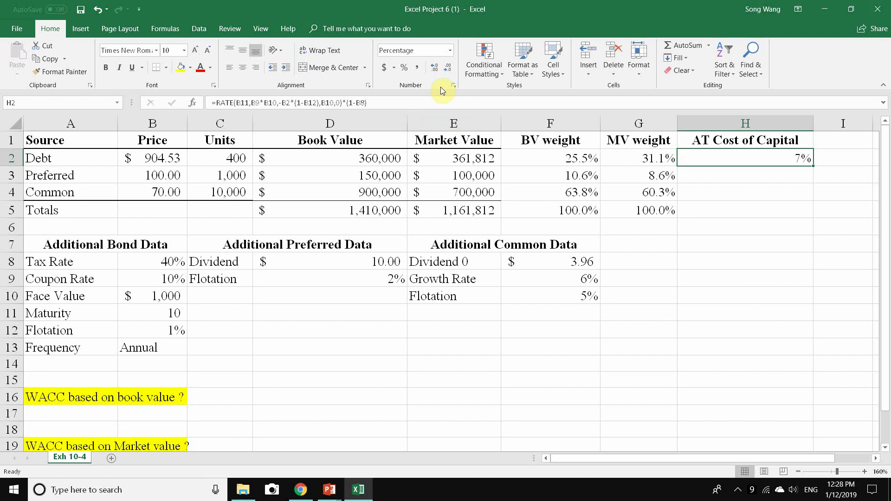
left_click(434, 67)
left_click(434, 67)
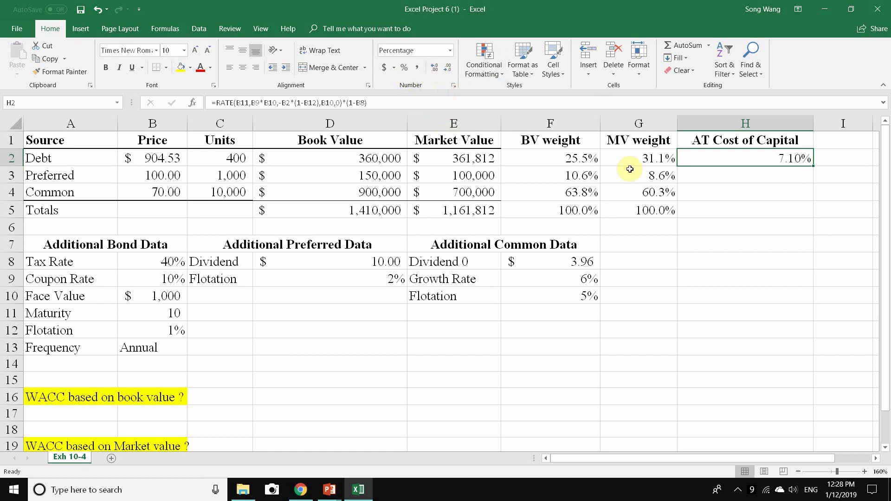
Review the (1-B8) tax adjustment at the end of H2's formula and leave the formula as it is
double_click(771, 158)
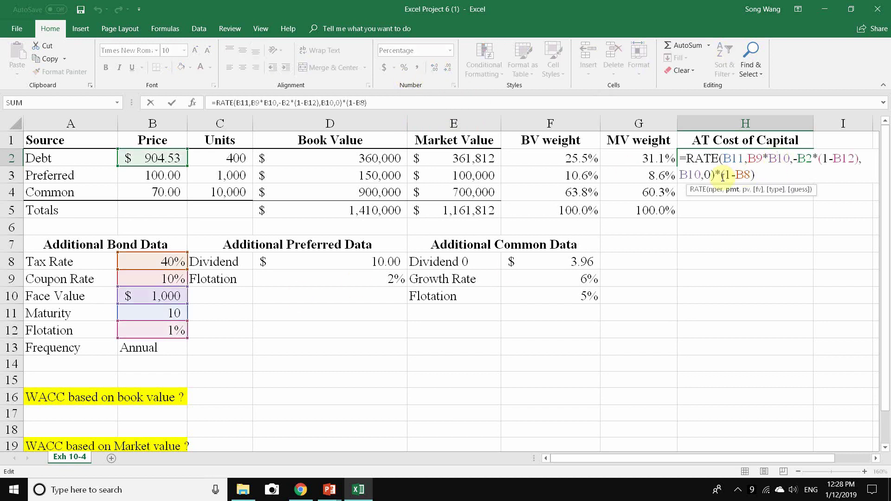
left_click(721, 174)
left_click_drag(721, 174, 788, 173)
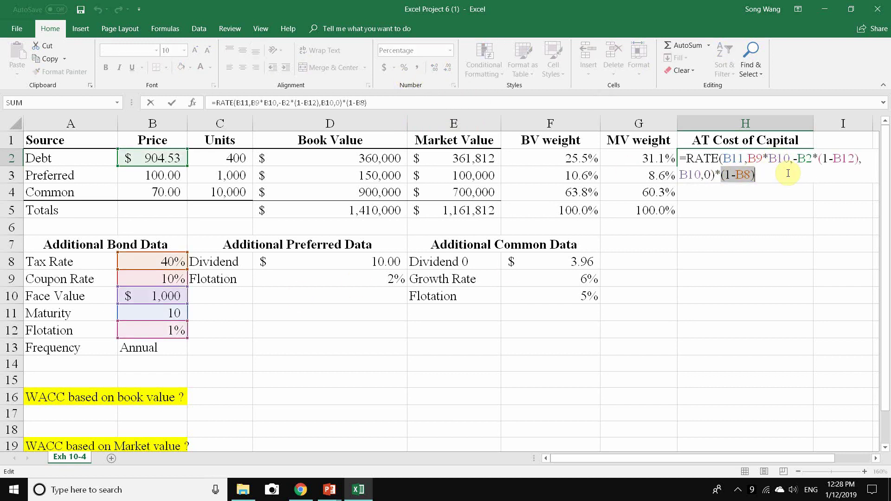
key("Return")
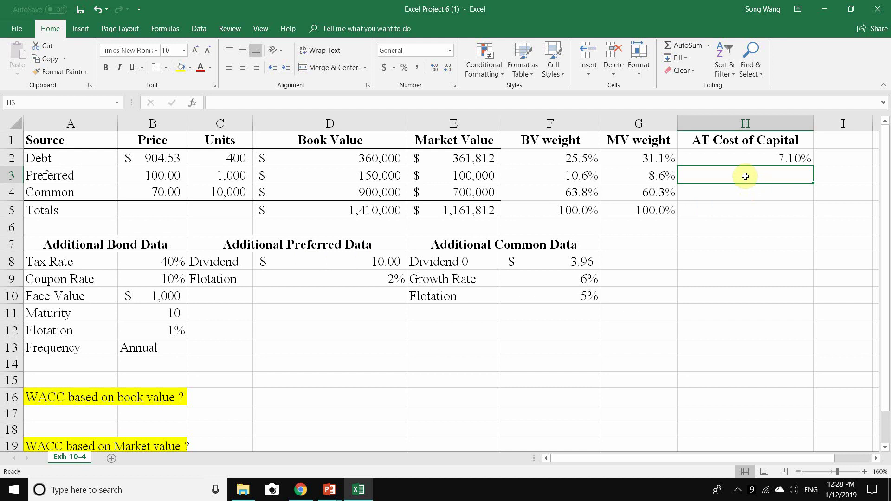
Calculate the cost of preferred stock in H3 with =D8/B3 and format it as a percentage
type("=")
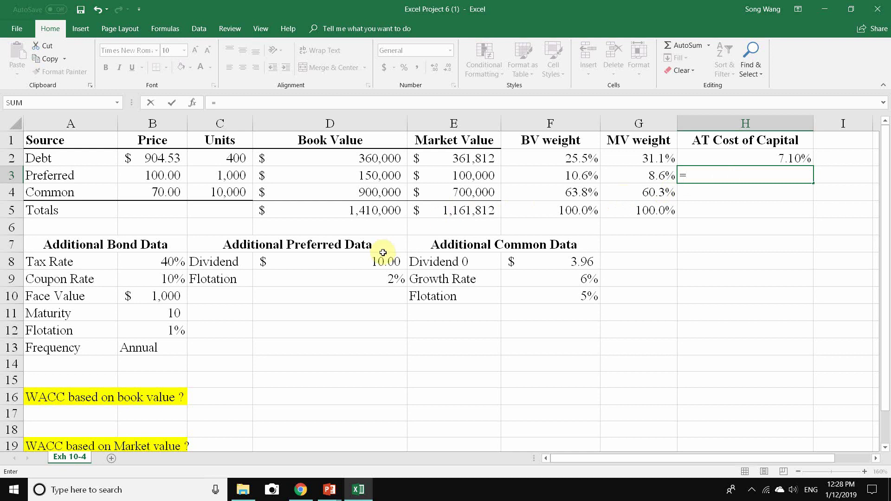
left_click(367, 259)
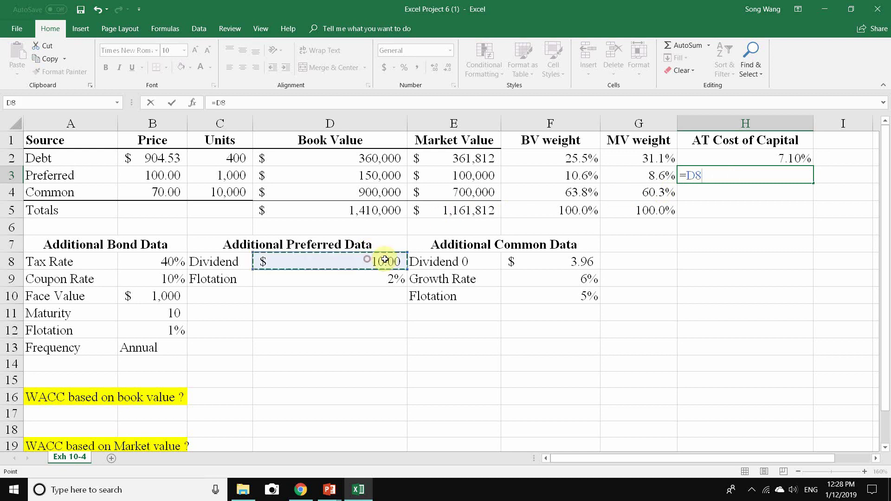
type("/")
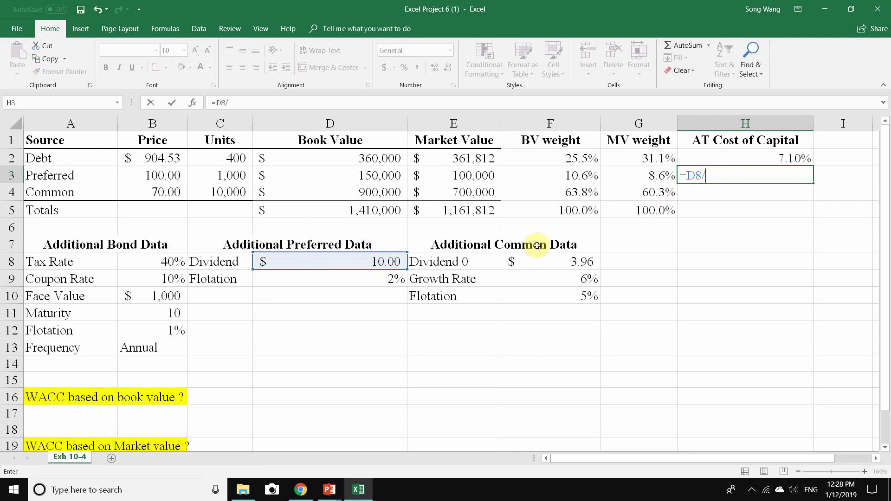
left_click(154, 175)
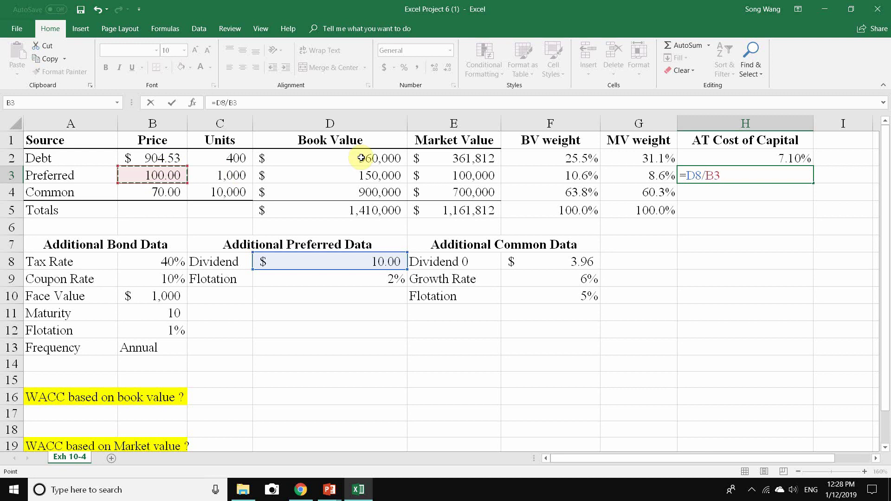
key("Return")
left_click(765, 174)
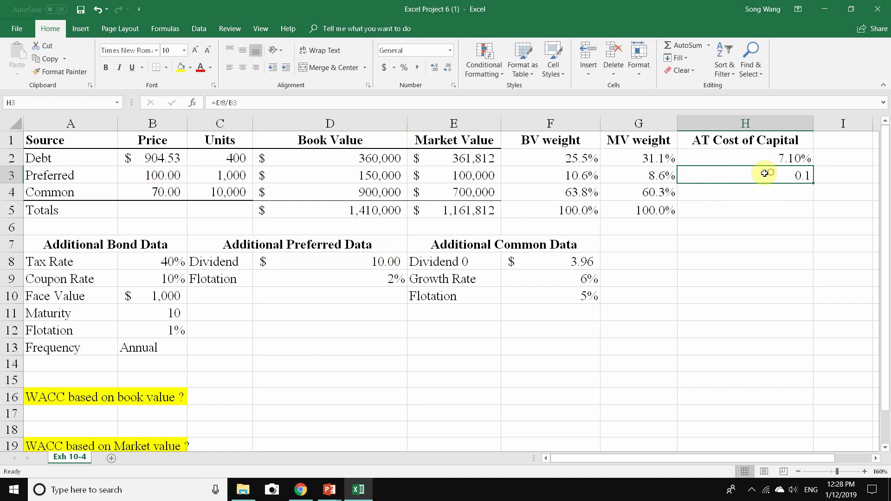
left_click(405, 68)
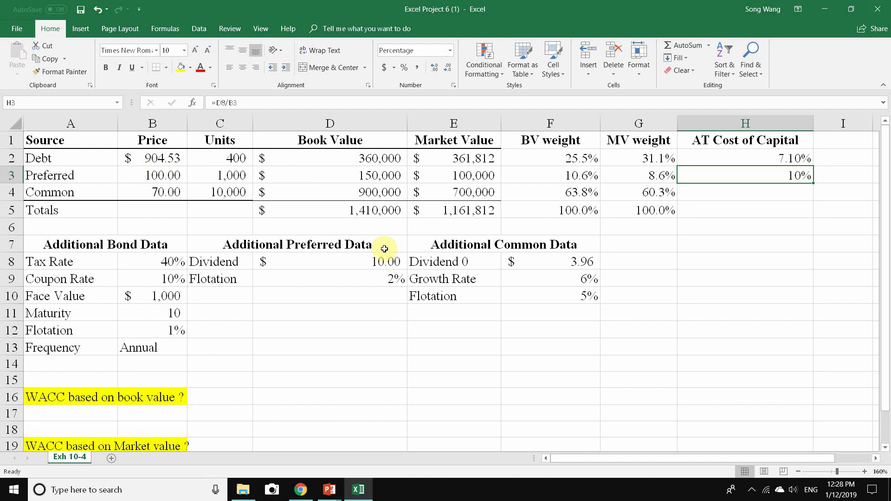
Extend the preferred cost formula in H3 with the flotation adjustment *(1-D9) after B3
double_click(804, 176)
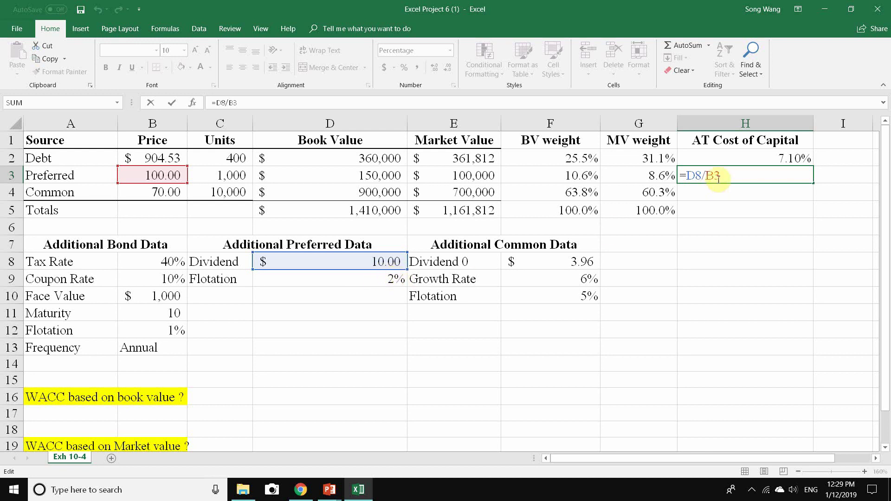
type("8(")
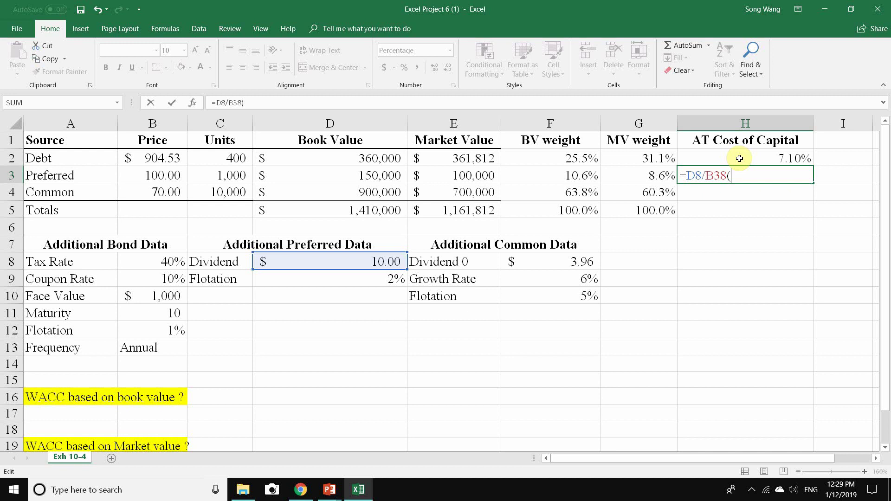
key("BackSpace")
key("BackSpace")
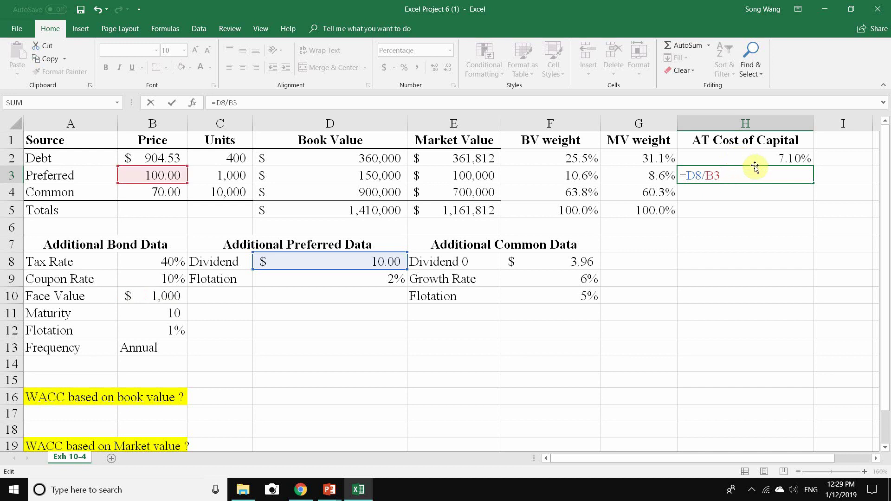
type("*")
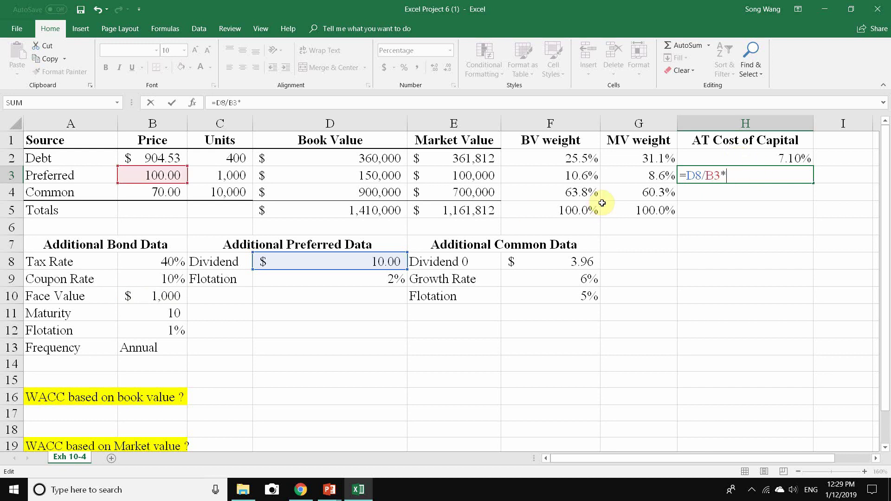
type("(1-")
left_click(392, 280)
type(")")
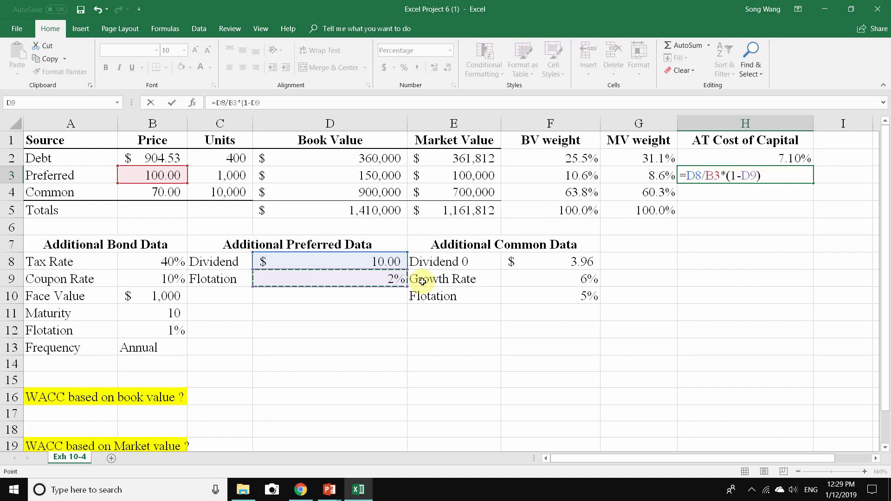
Enclose the whole denominator of H3's formula in parentheses so it reads =D8/(B3*(1-D9))
left_click(705, 175)
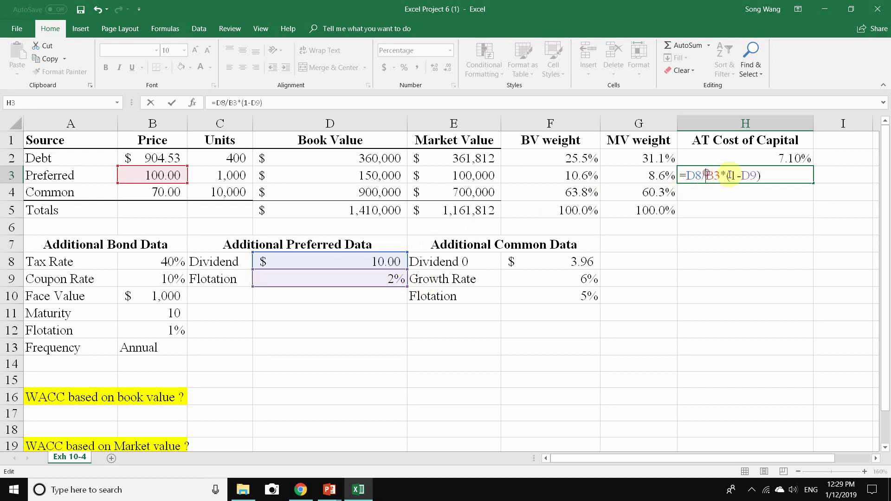
type("(")
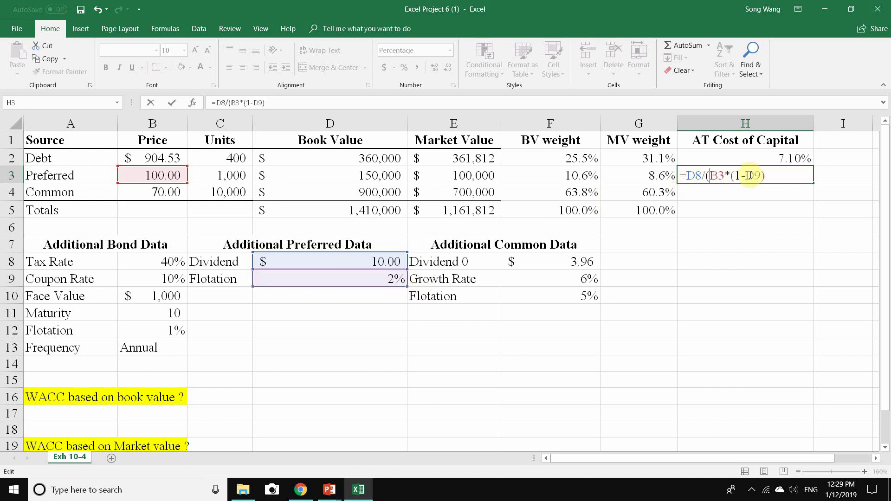
left_click(787, 178)
type(")")
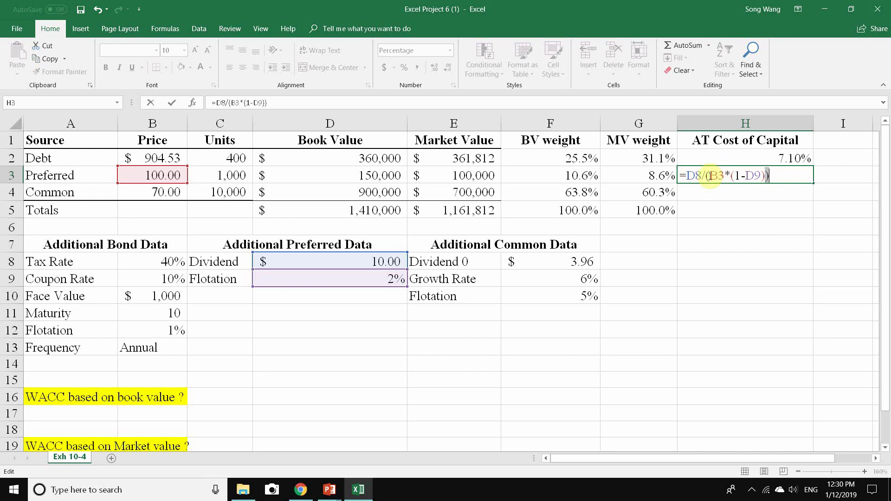
mouse_move(708, 175)
left_mouse_down()
mouse_move(752, 174)
mouse_move(706, 179)
left_mouse_up()
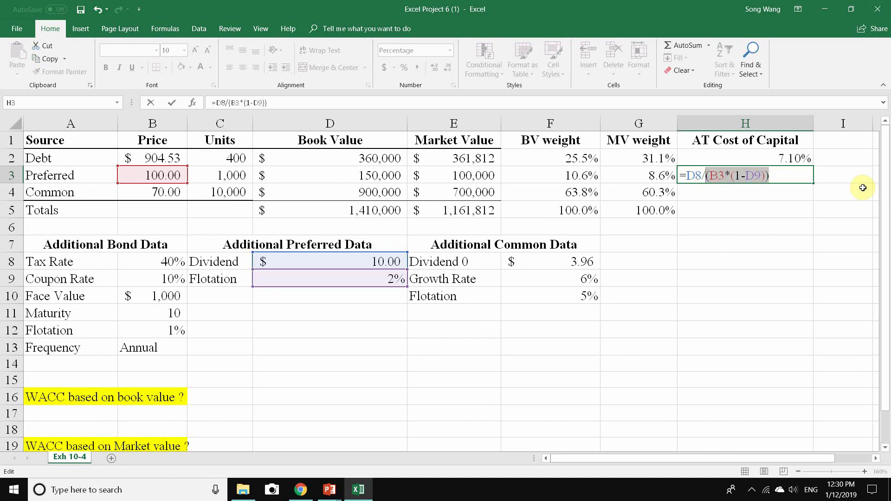
key("Return")
Show the preferred cost of capital in H3 with two decimal places
left_click(797, 175)
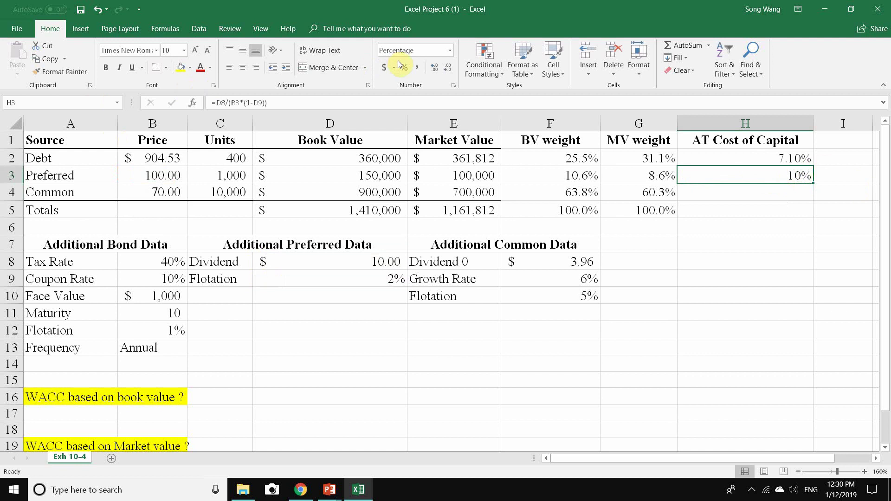
left_click(435, 69)
left_click(435, 68)
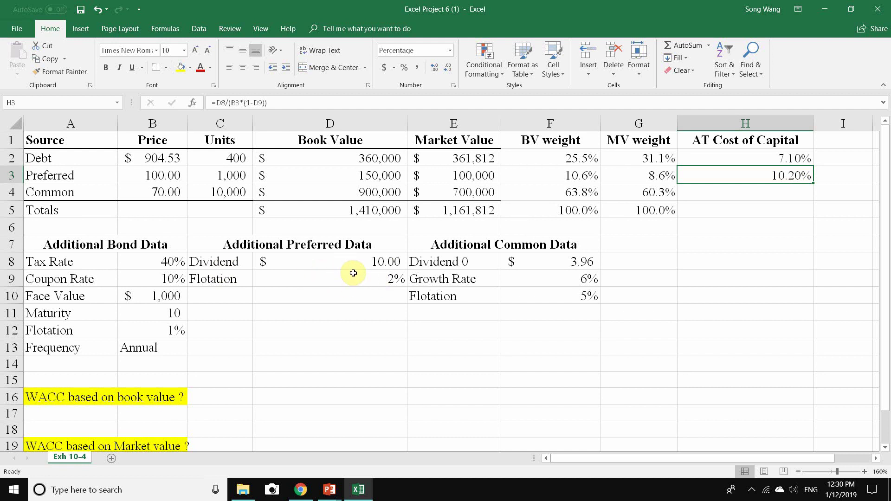
Calculate the cost of common stock in H4 with the dividend growth formula =F8*(1+F9)/B4+F9
left_click(752, 192)
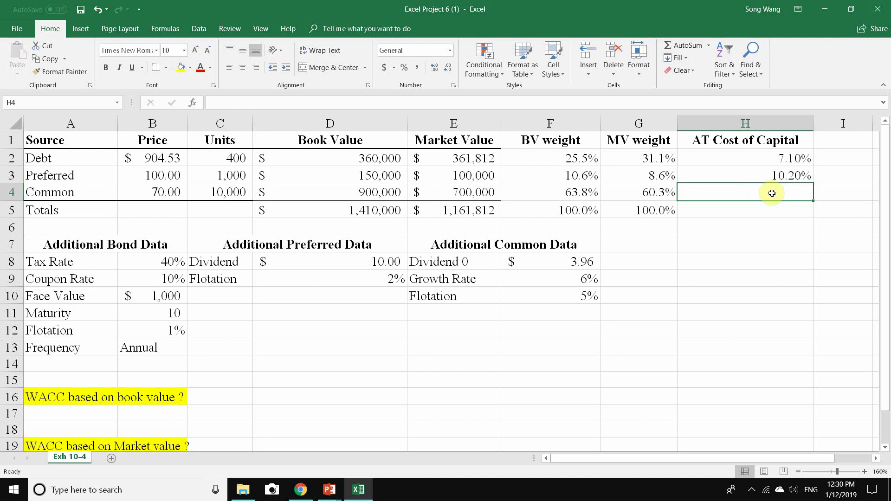
type("=")
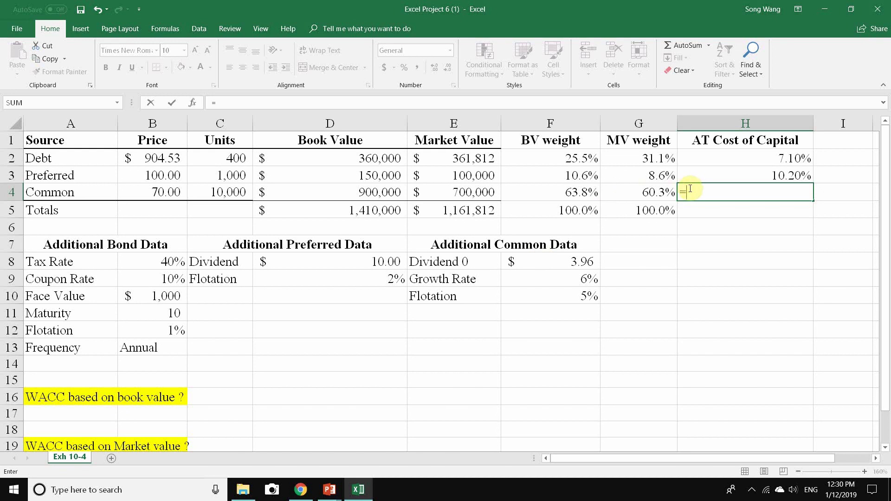
left_click(579, 260)
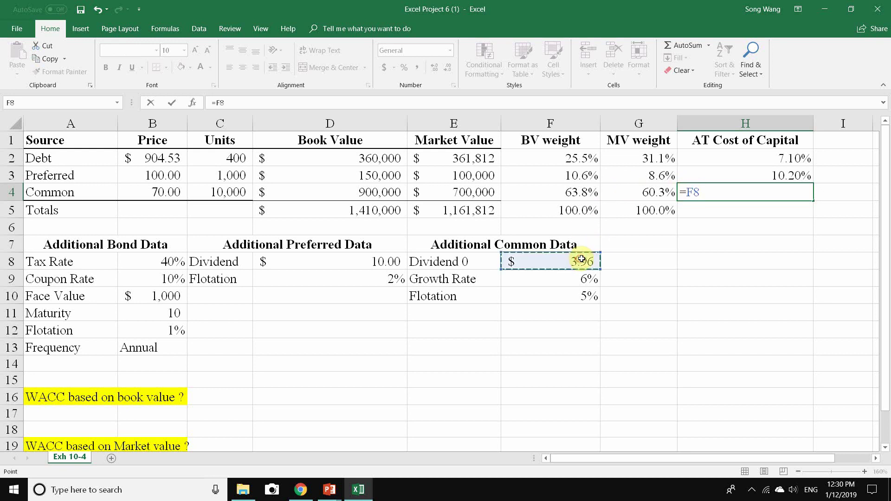
type("*")
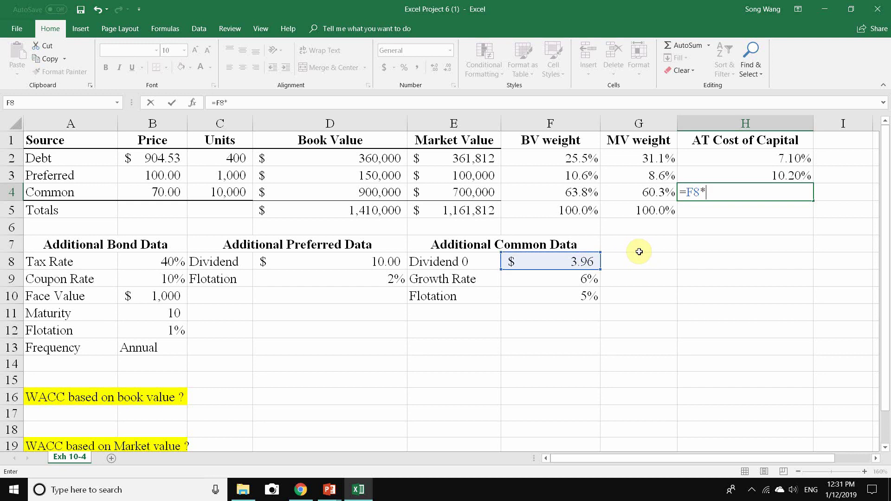
type("(1+")
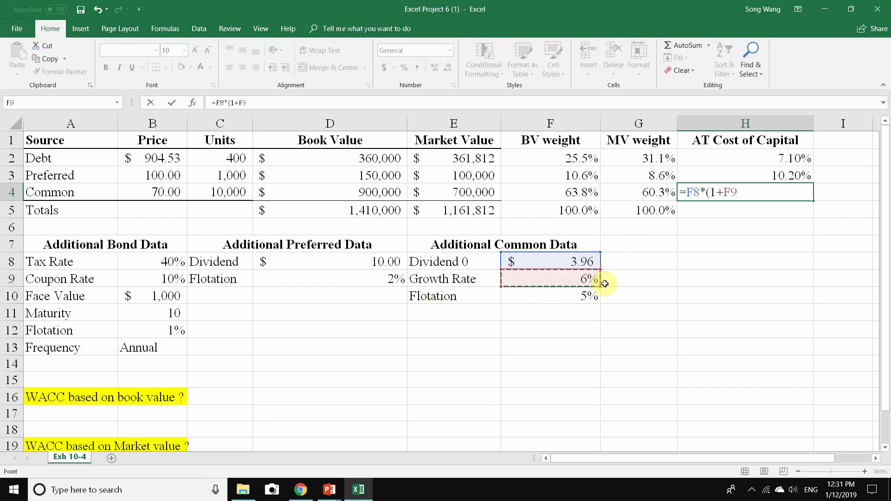
type(")/")
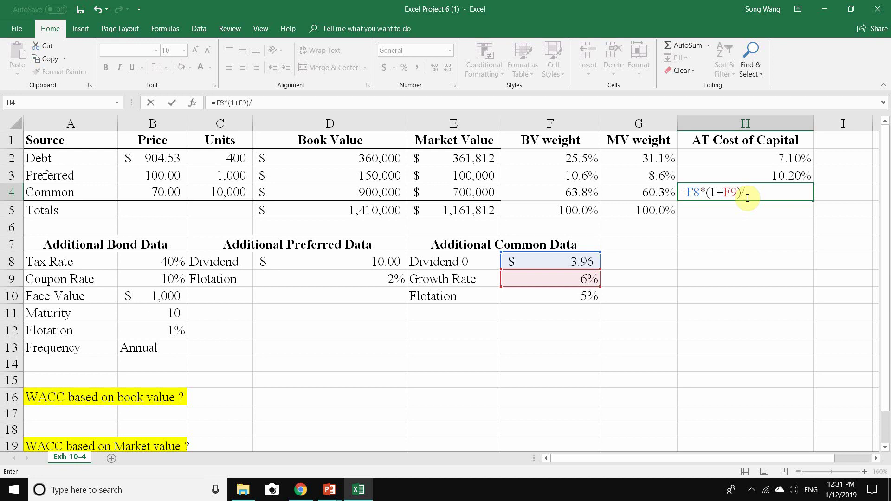
left_click(167, 195)
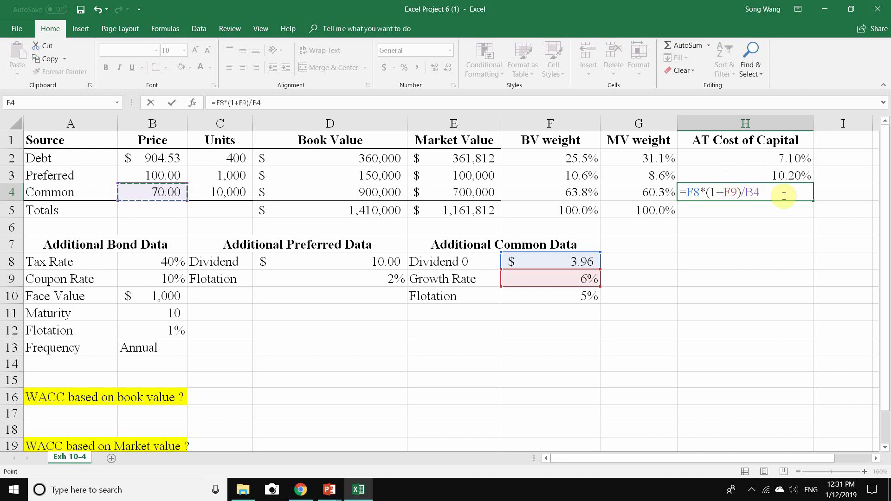
type("+")
left_click(585, 279)
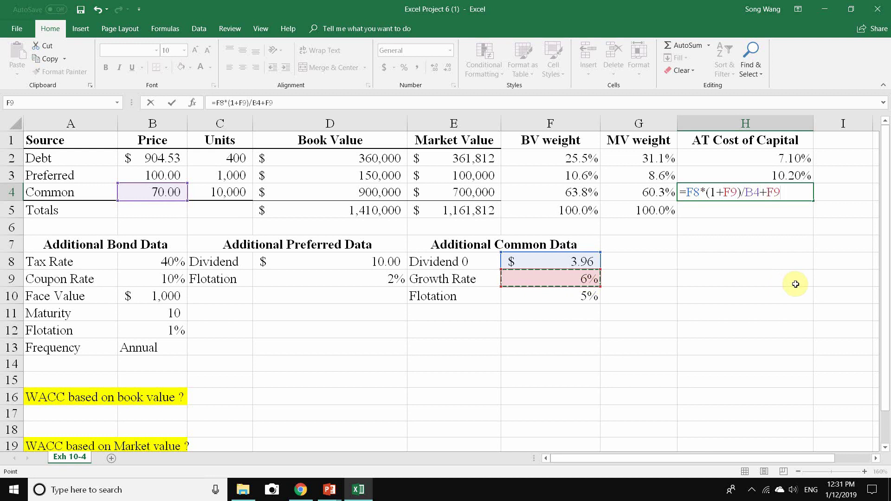
key("Return")
Write the dividend growth model as notes: P0 = D1 /(r-g) in F13 and r= d1/P0 +g in F14
left_click(563, 345)
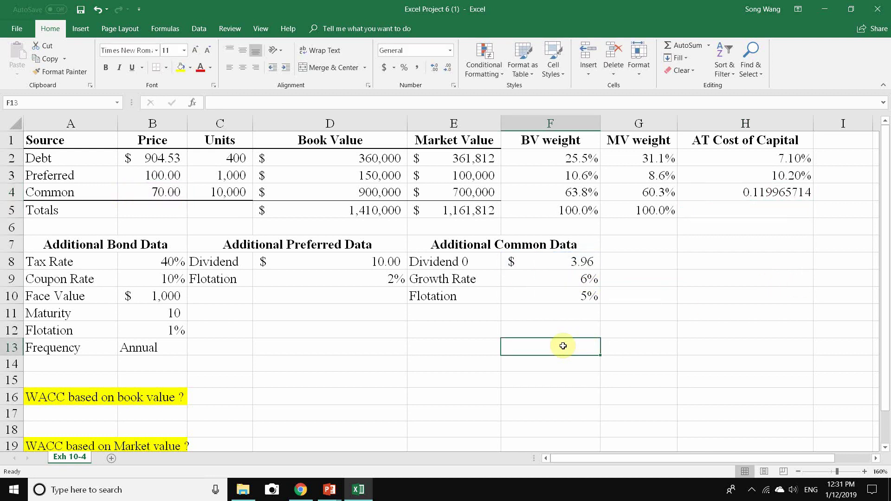
type("P0")
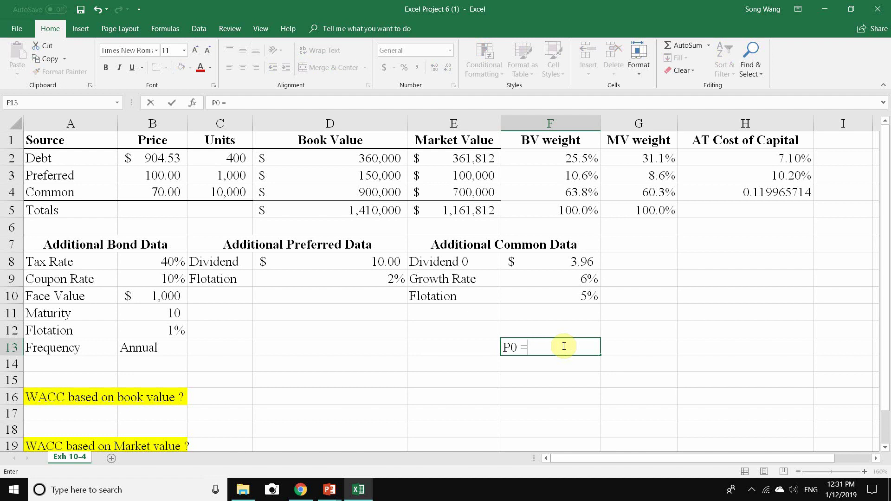
type(" = D1 /(r-g")
key("Return")
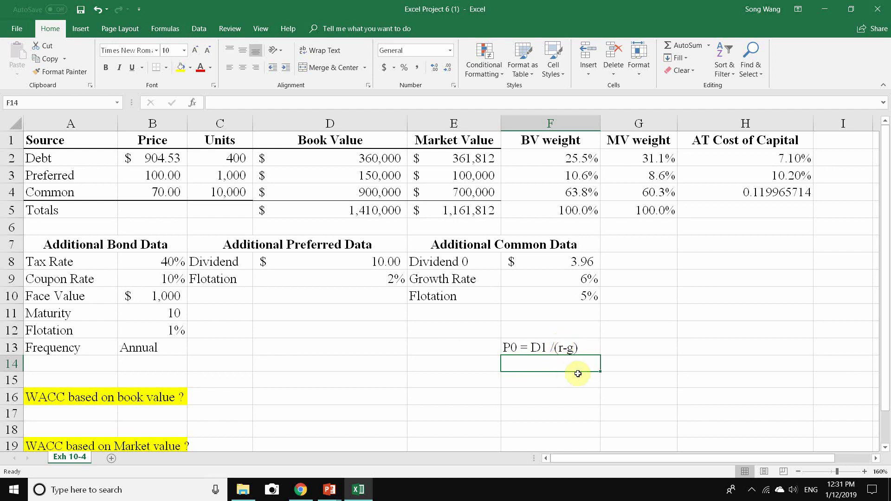
type("r=")
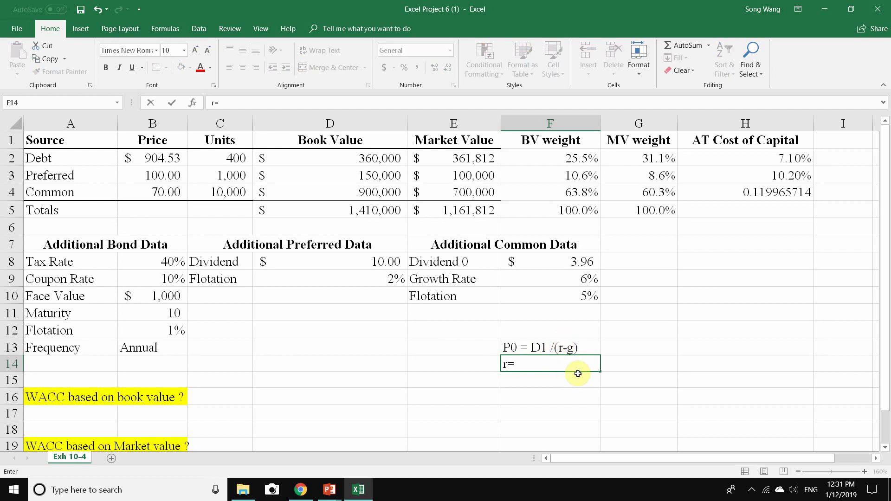
type(" d1/P0 +g")
key("Return")
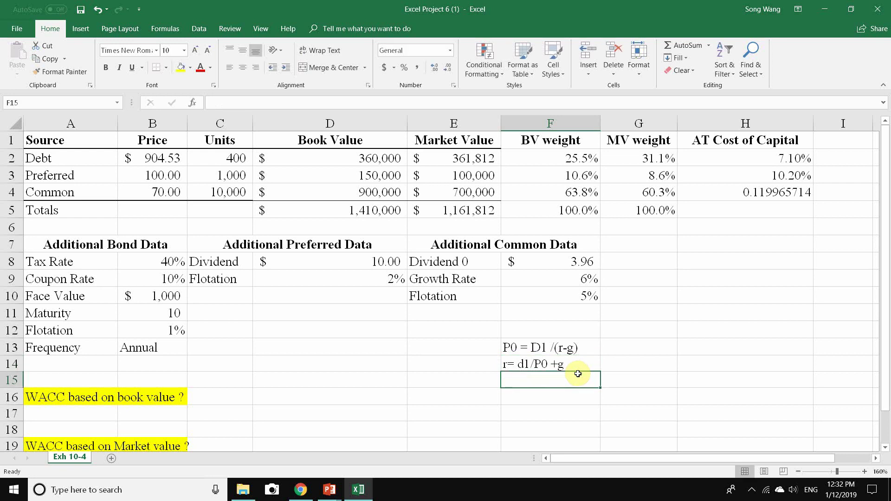
Check H4's formula without changing it and clear the growth model notes from F13:F14
double_click(760, 191)
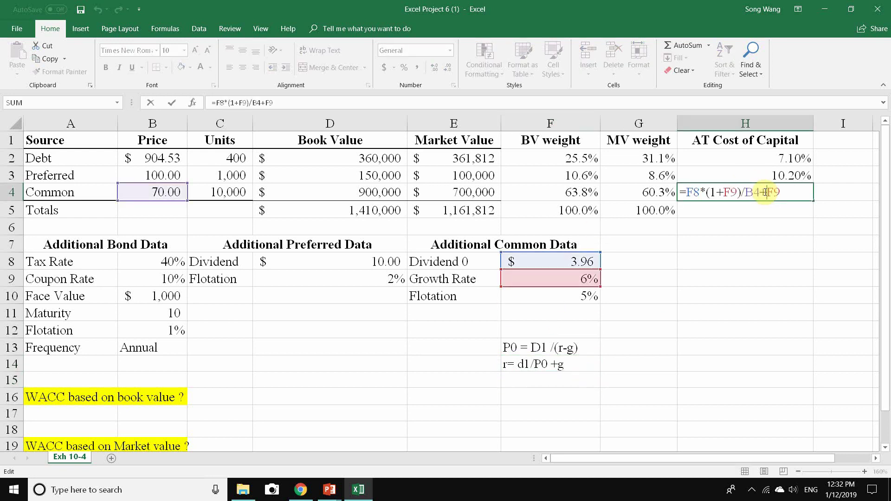
key("Escape")
left_click_drag(523, 348, 554, 367)
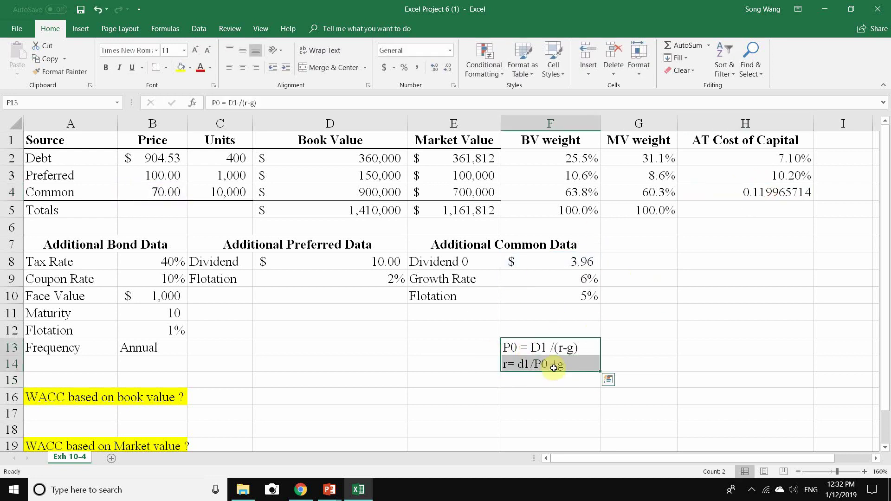
key("Delete")
Adjust the common stock cost in H4 for flotation by changing the formula to =F8*(1+F9)/(B4*(1-F10))+F9
double_click(774, 189)
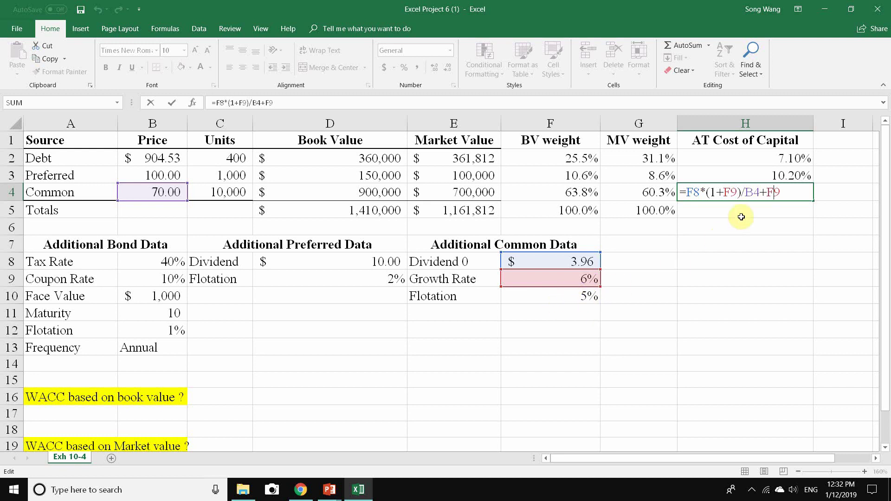
left_click(759, 193)
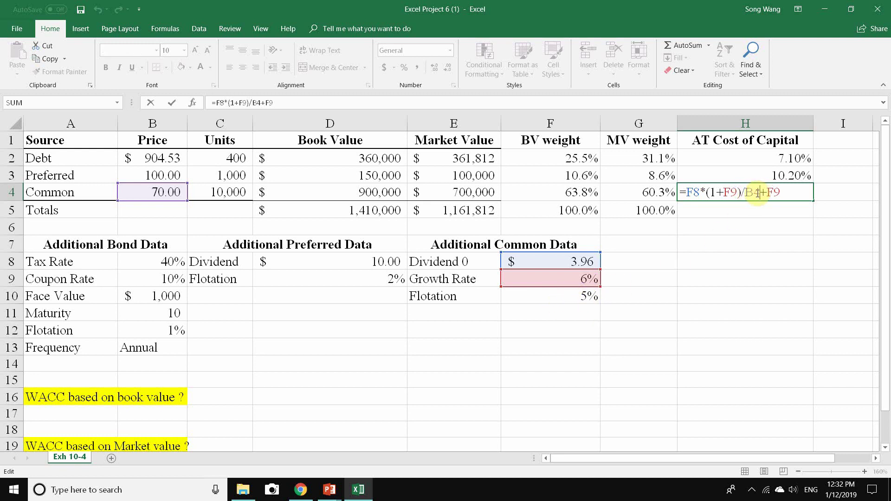
type("*(1-")
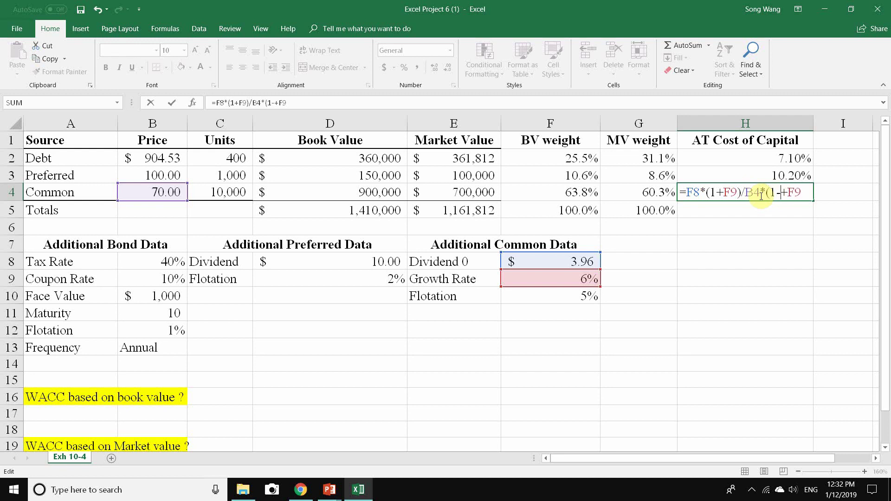
left_click(587, 296)
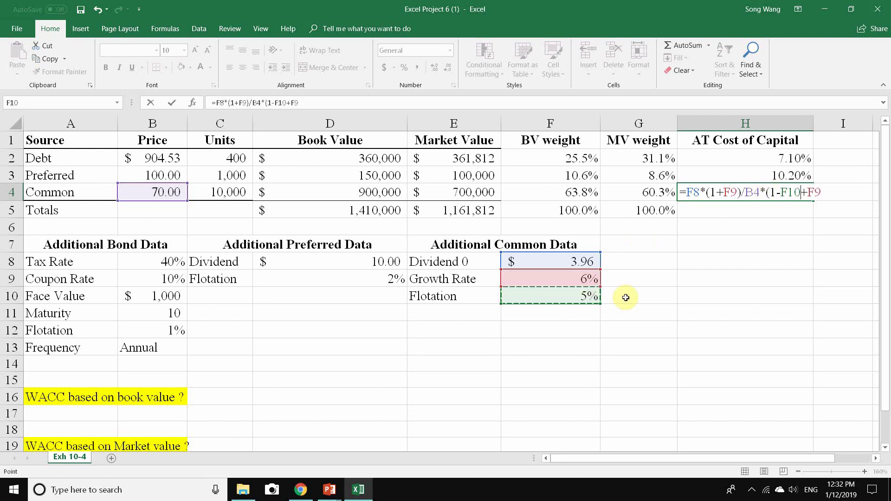
type(")")
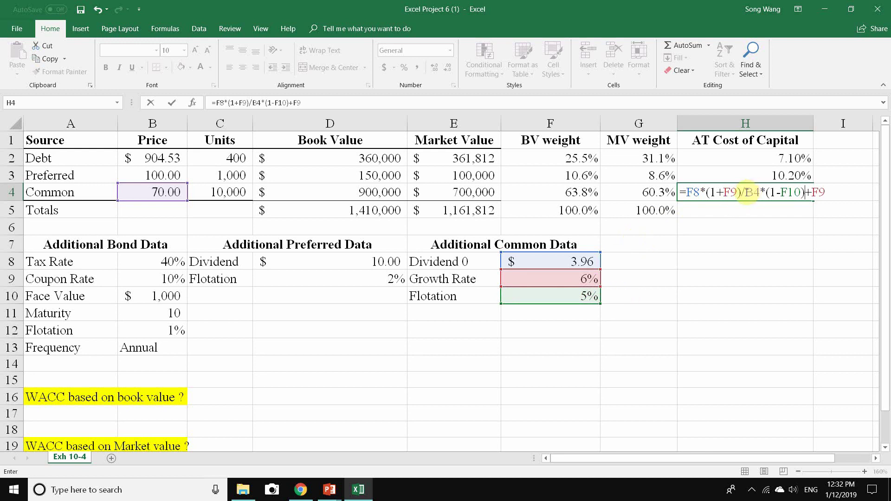
left_click(745, 192)
type("(")
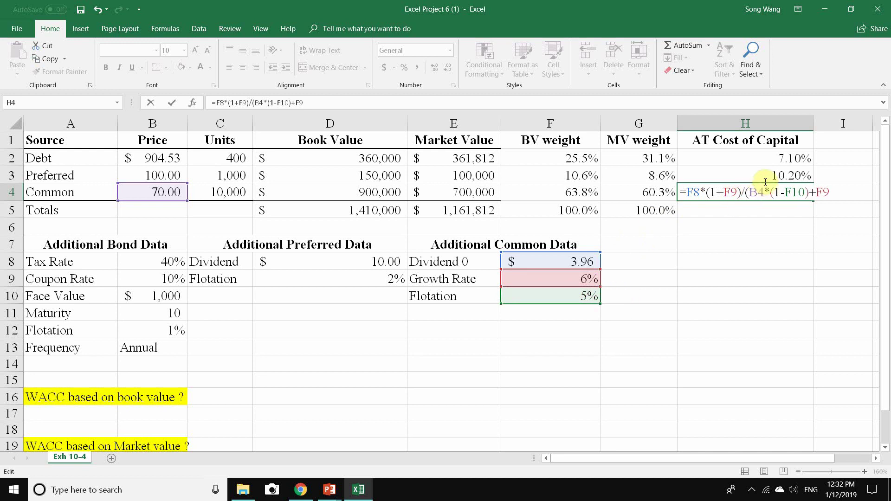
left_click(809, 191)
type(")")
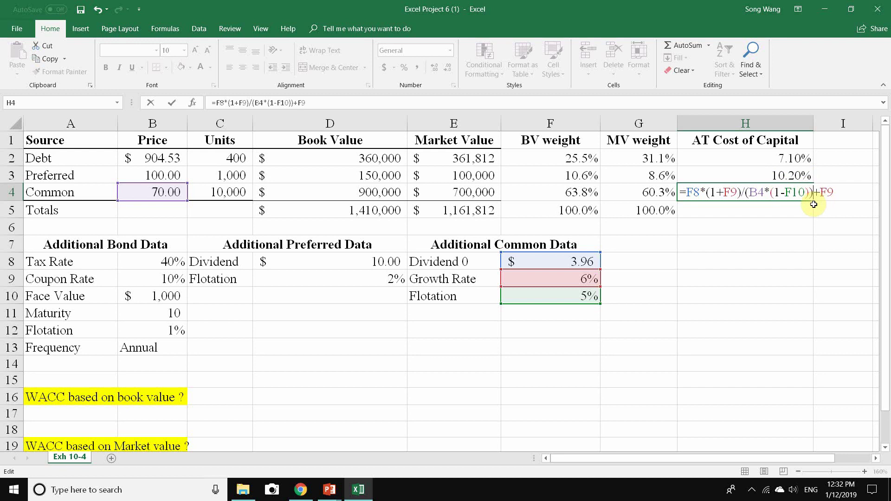
key("Return")
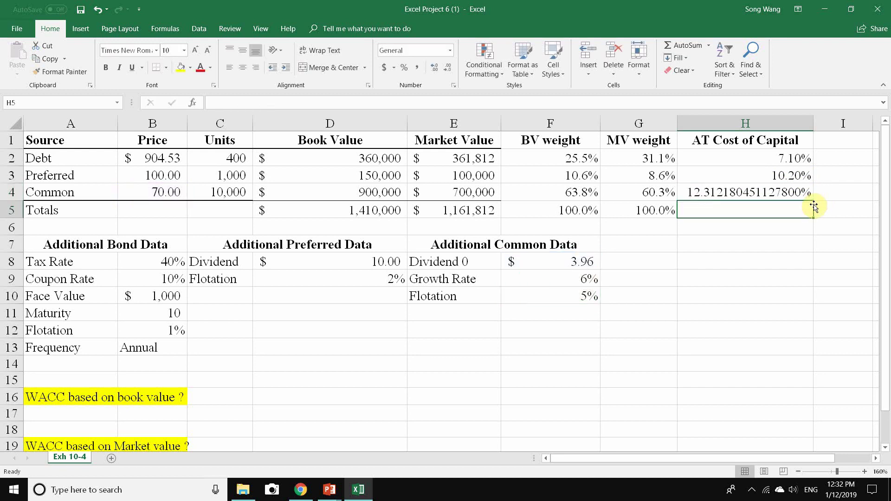
Show the common stock cost of capital in H4 with two decimal places
left_click(742, 194)
left_click(448, 67)
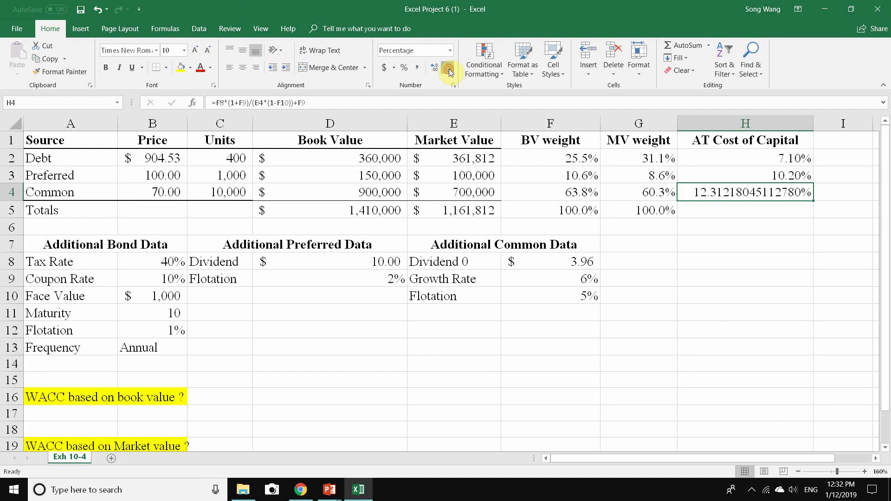
left_click(448, 67)
left_click(447, 67)
left_click(448, 67)
left_click(447, 67)
left_click(447, 67)
left_click(448, 67)
left_click(448, 67)
left_click(448, 68)
left_click(447, 67)
left_click(448, 67)
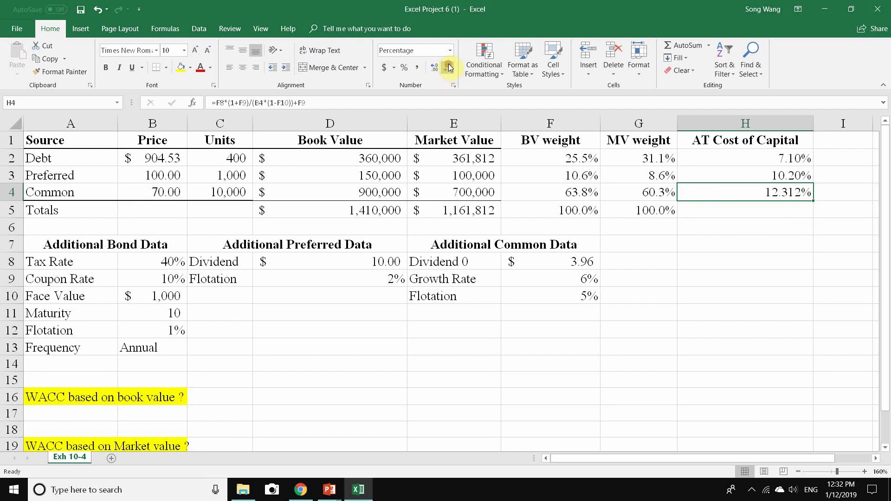
left_click(448, 68)
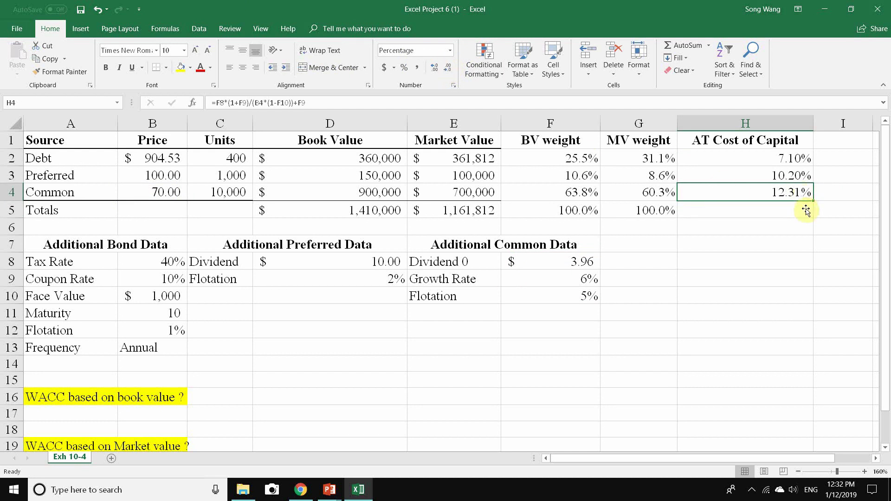
left_click(790, 226)
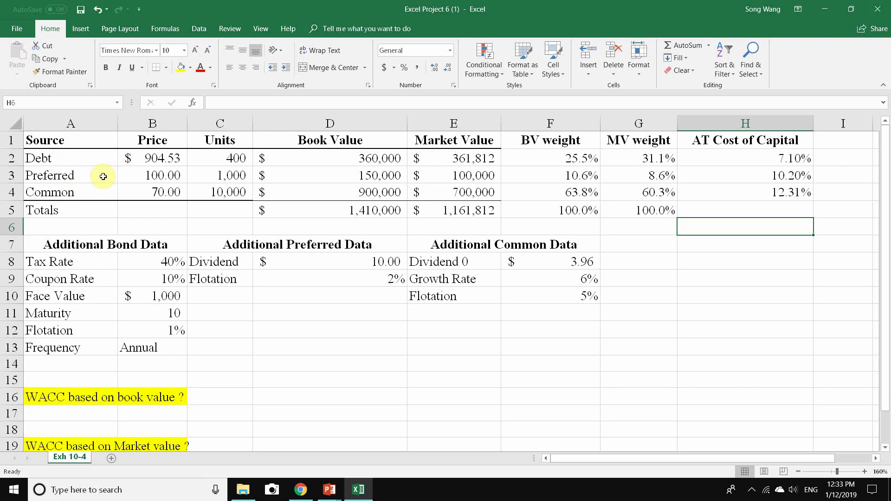
Calculate the WACC based on book value in D16 with the formula =F2*H2+F3*H3+F4*H4
left_click(284, 397)
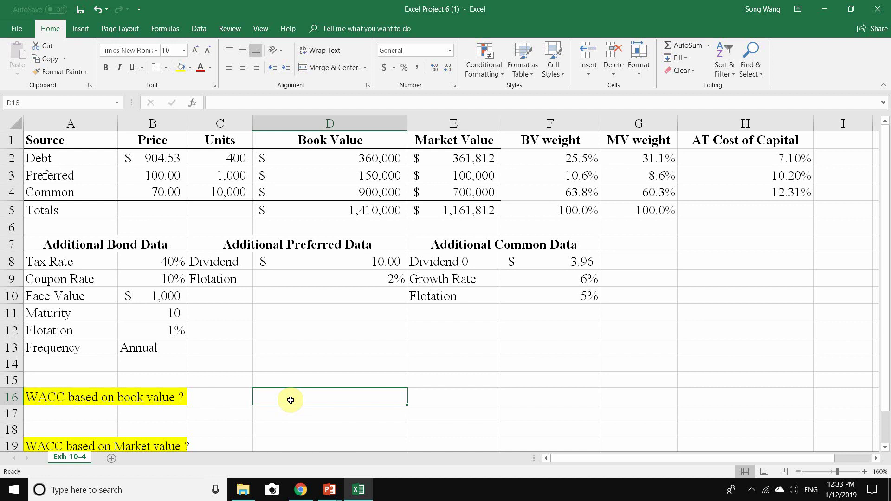
type("=")
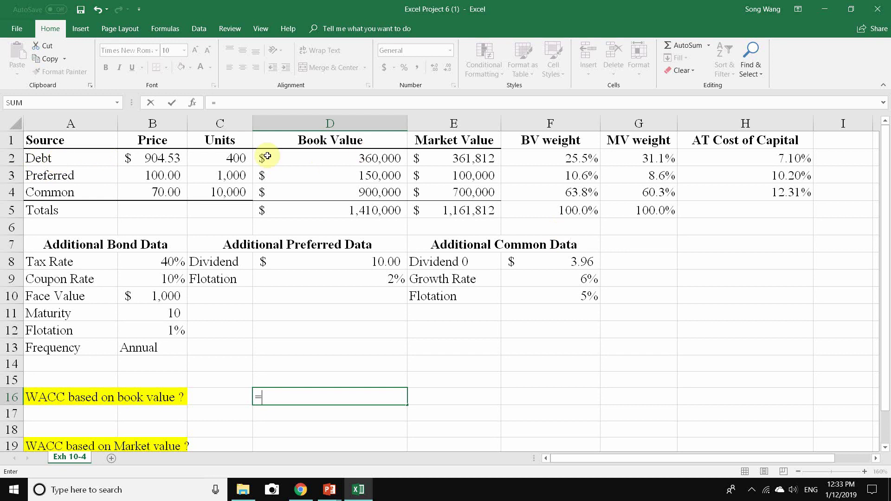
left_click(554, 153)
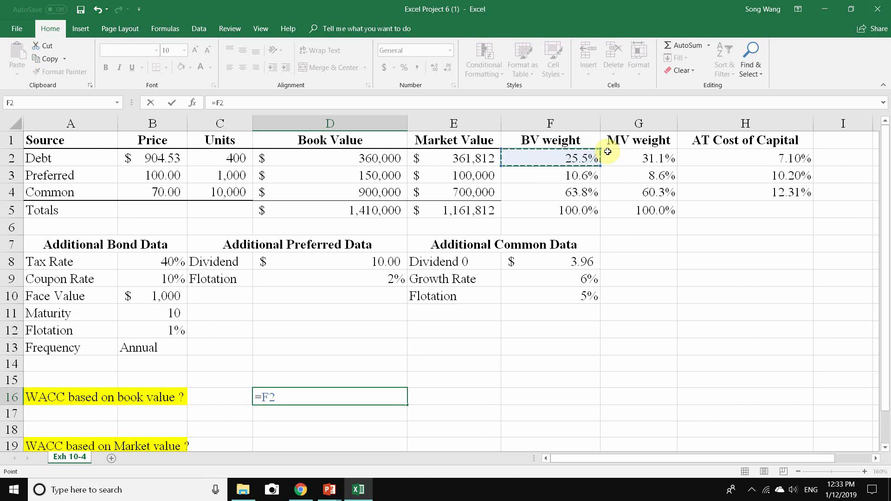
type("*")
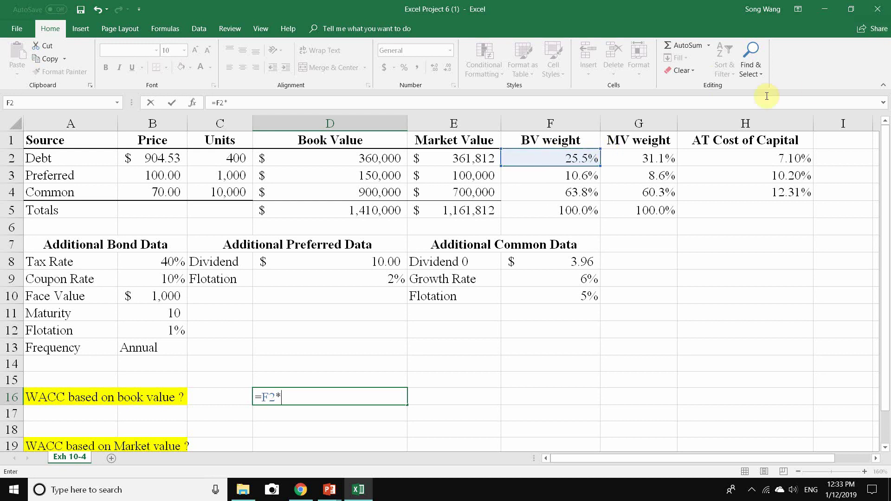
left_click(761, 160)
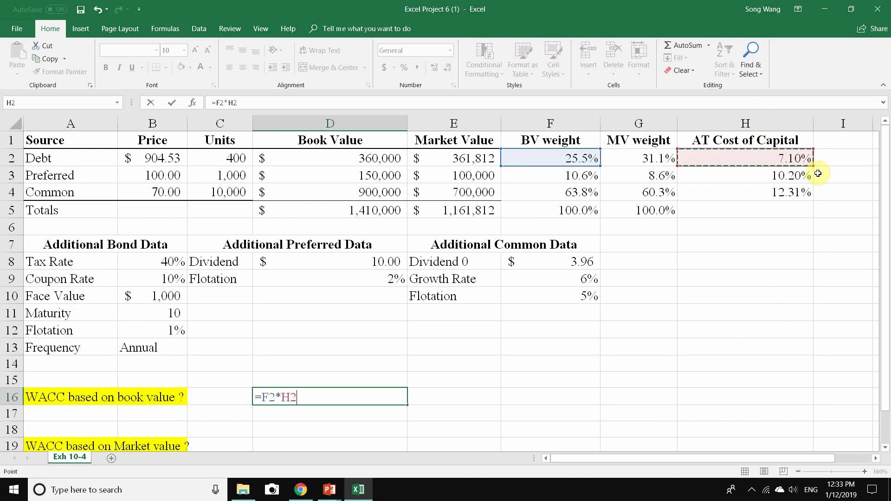
type("+")
left_click(571, 176)
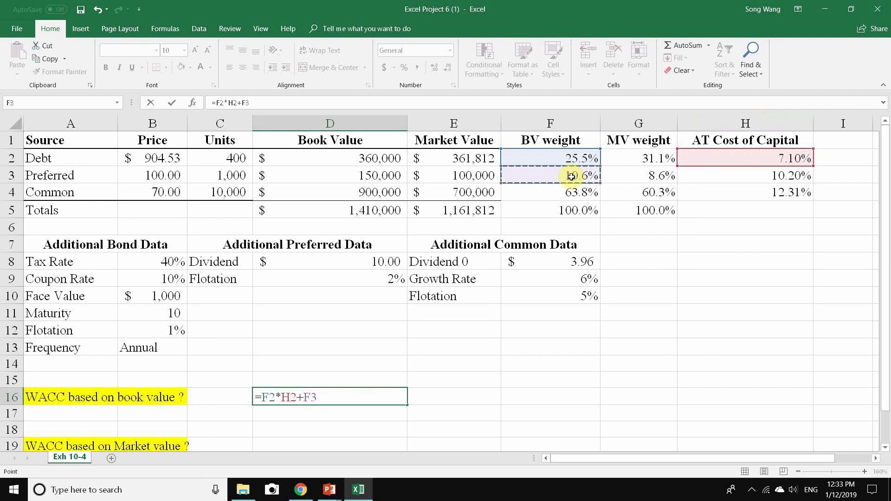
type("*")
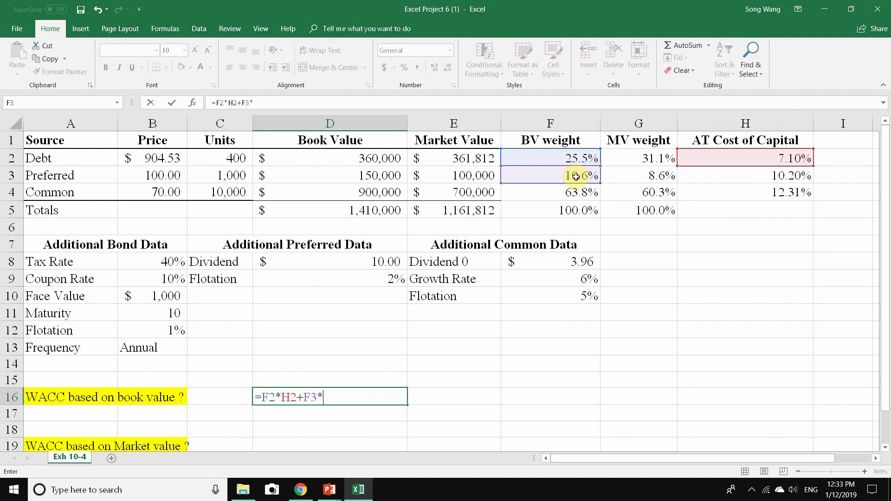
left_click(723, 175)
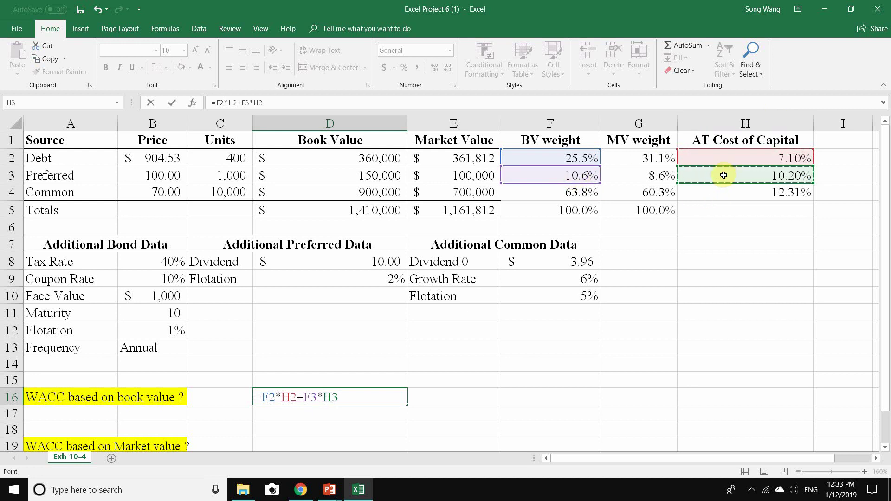
type("+")
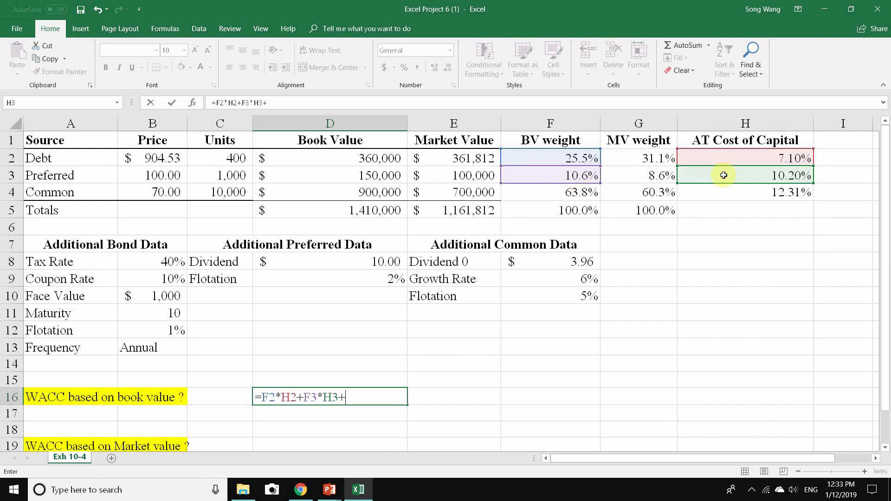
left_click(576, 196)
type("*")
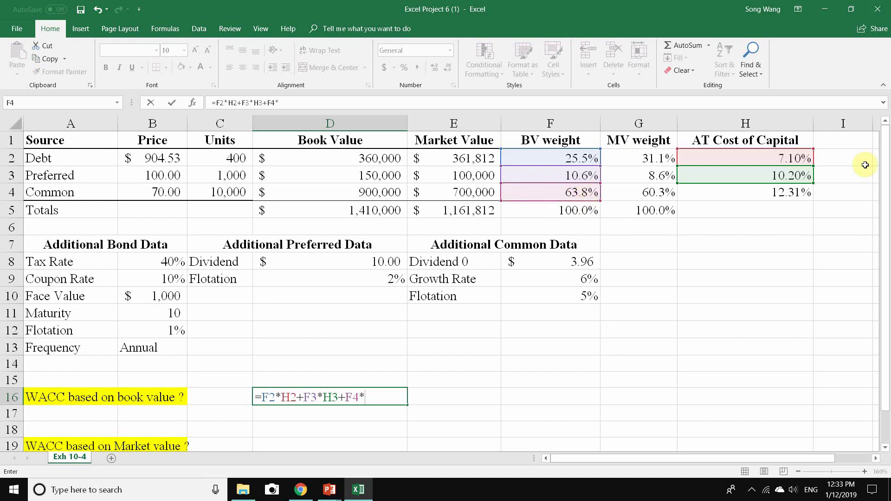
left_click(789, 195)
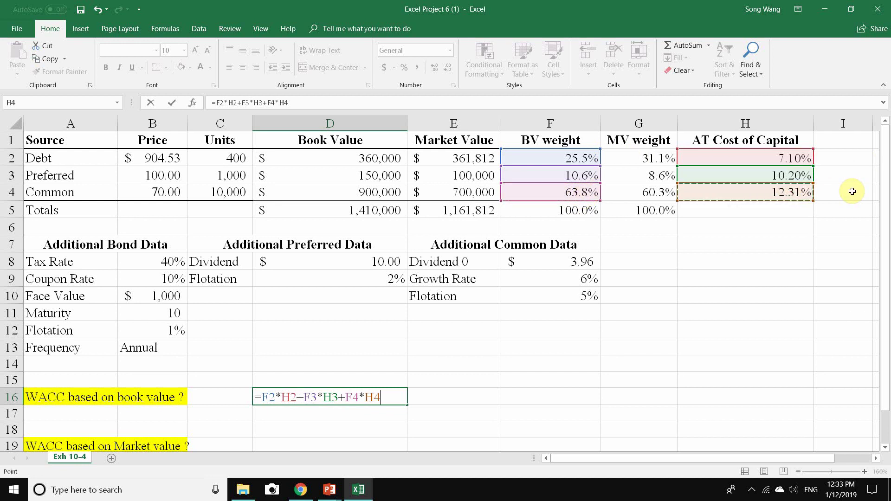
key("Return")
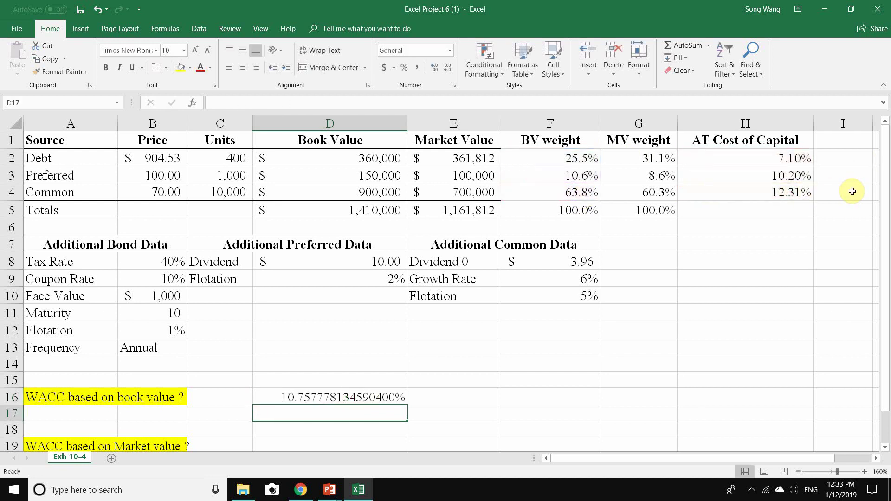
Show the book-value WACC in D16 with two decimal places and check the cells its formula references
left_click(315, 392)
left_click(449, 68)
left_click(448, 69)
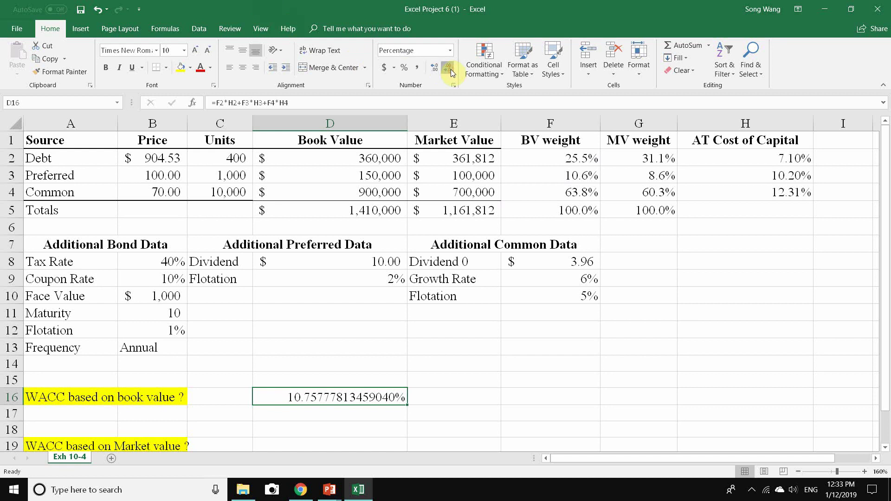
left_click(449, 69)
left_click(449, 69)
double_click(449, 70)
double_click(449, 70)
left_click(449, 69)
double_click(449, 70)
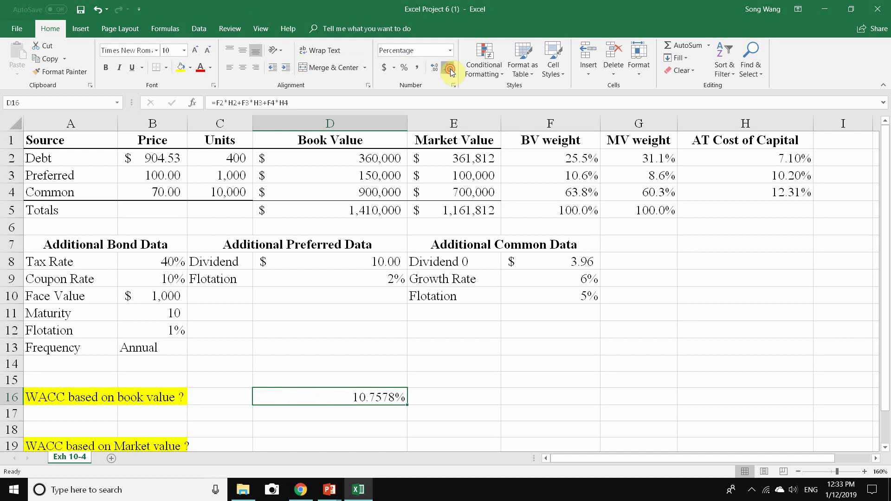
double_click(449, 69)
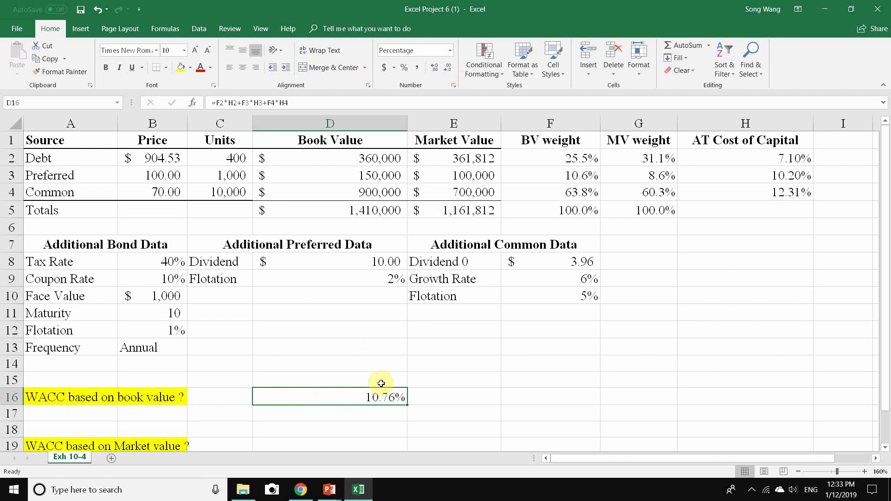
double_click(379, 399)
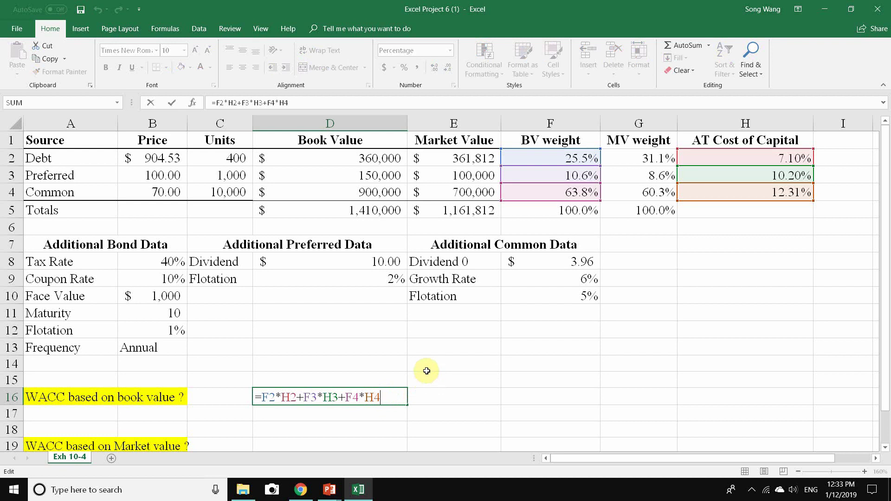
key("Escape")
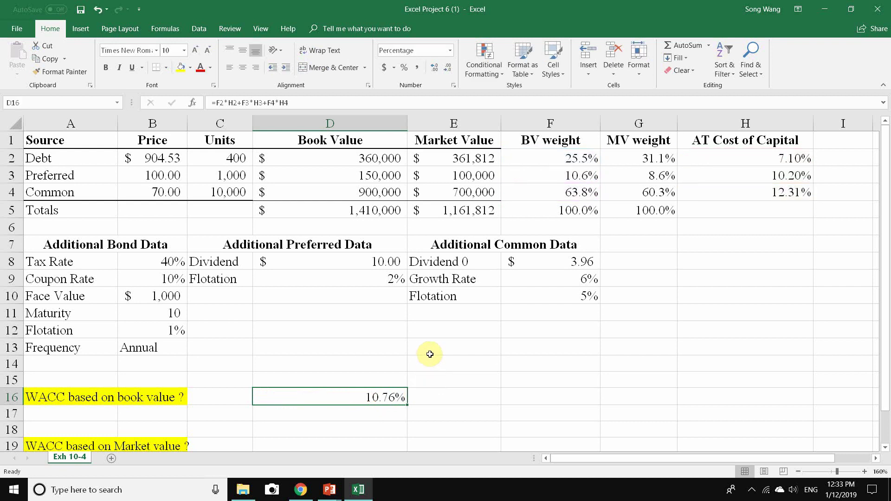
Calculate the WACC based on market value in D19 with the array formula =SUM(G2:G4*H2:H4)
left_click(335, 440)
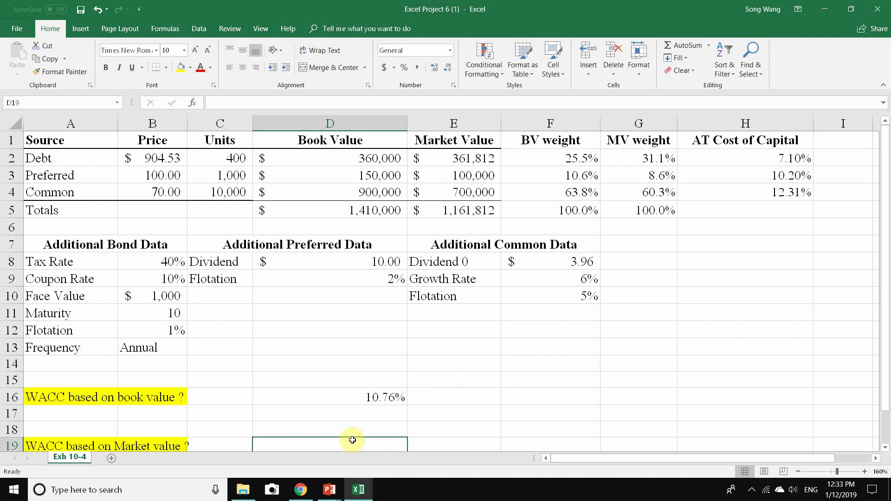
type("=")
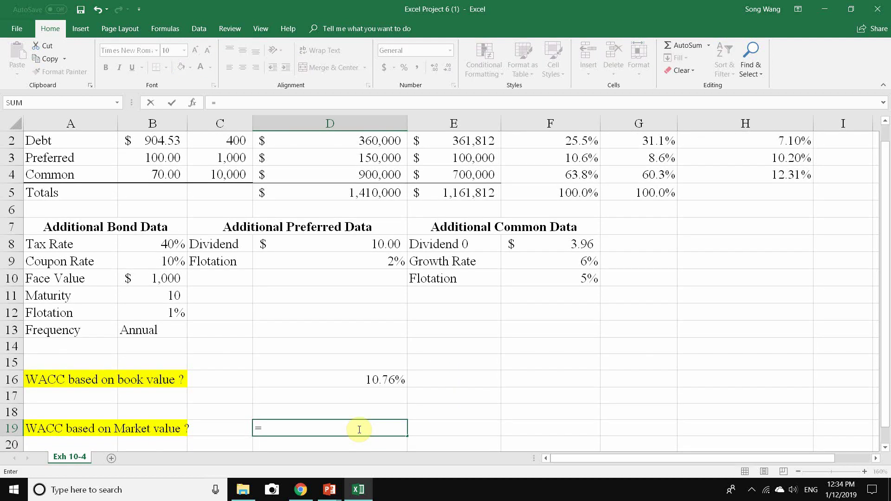
key("Escape")
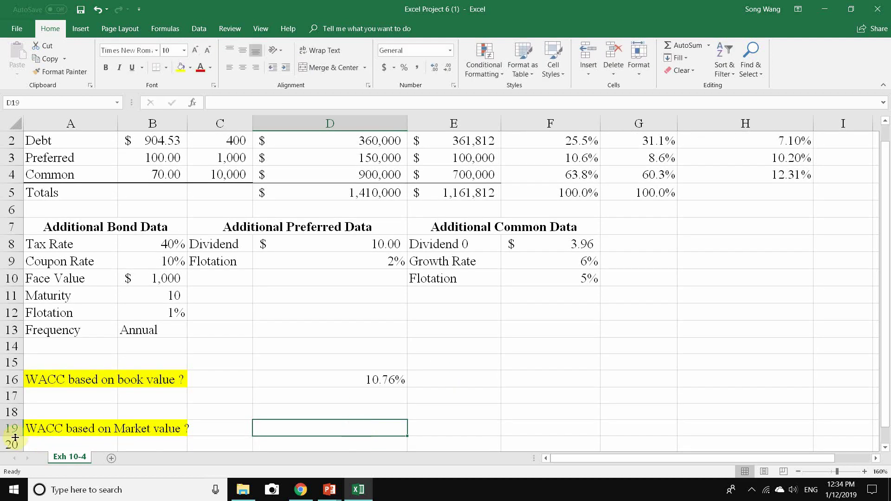
left_click(799, 471)
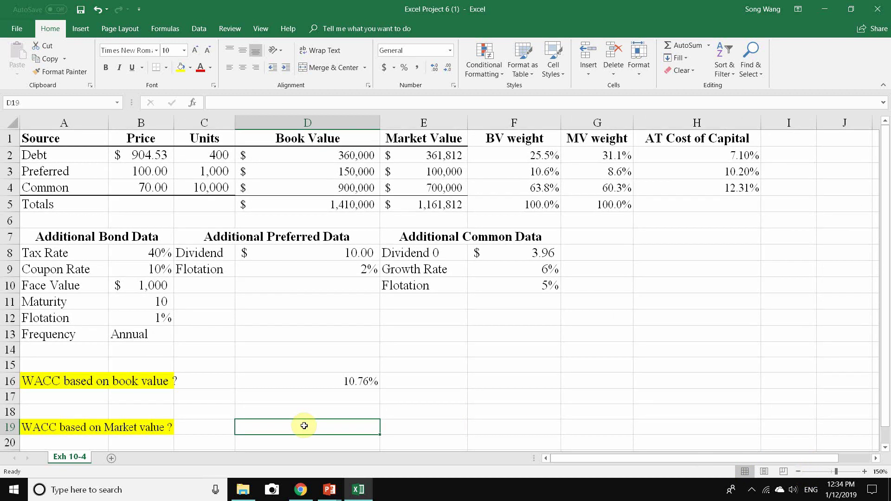
type("=sum(")
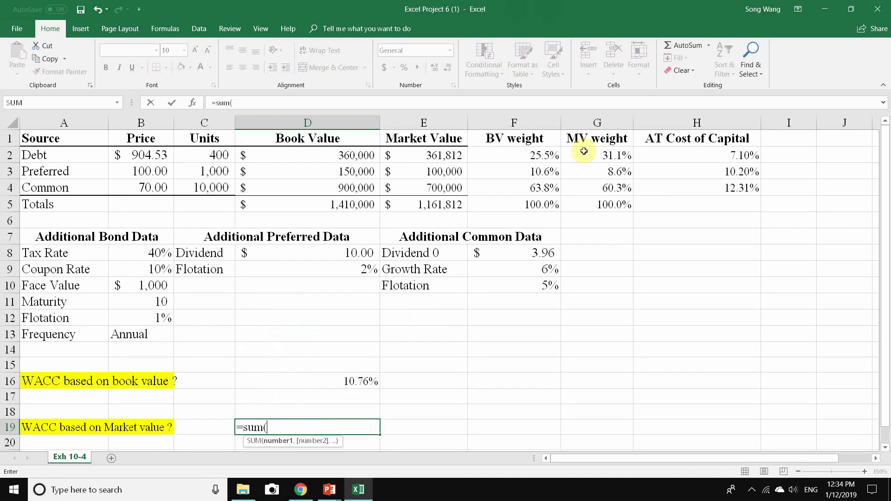
left_click_drag(586, 154, 606, 184)
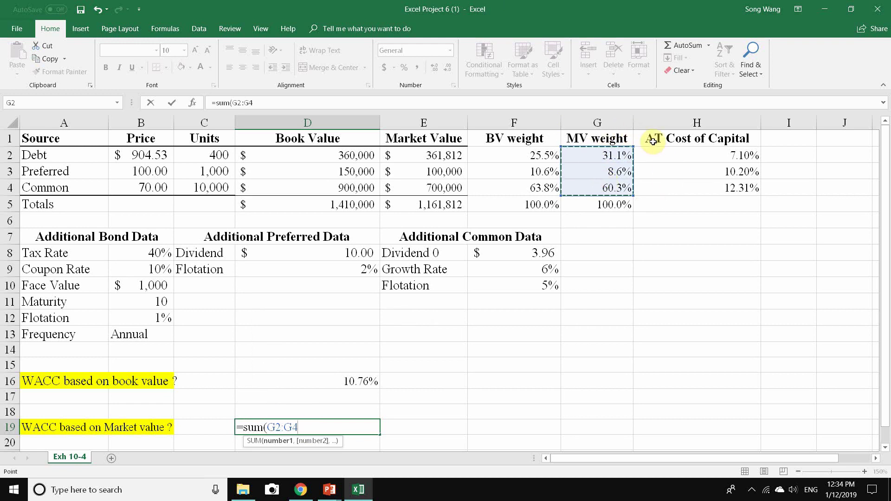
type("*")
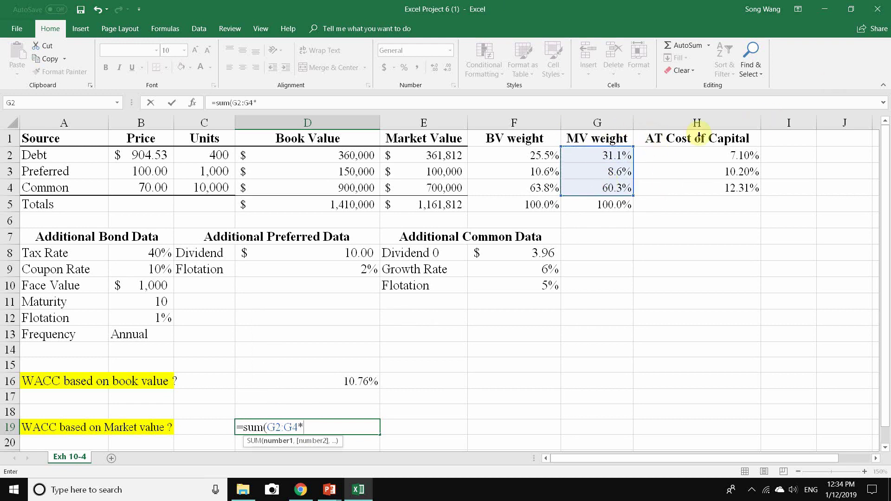
left_click_drag(703, 156, 707, 183)
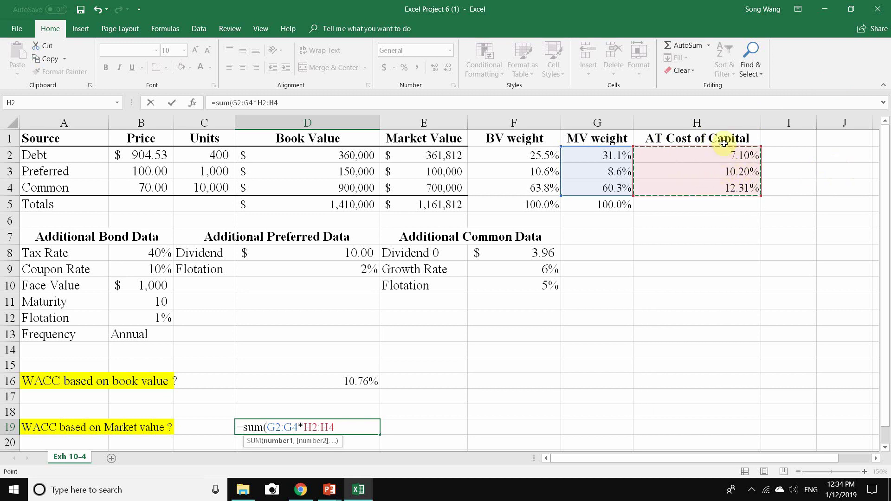
type(")")
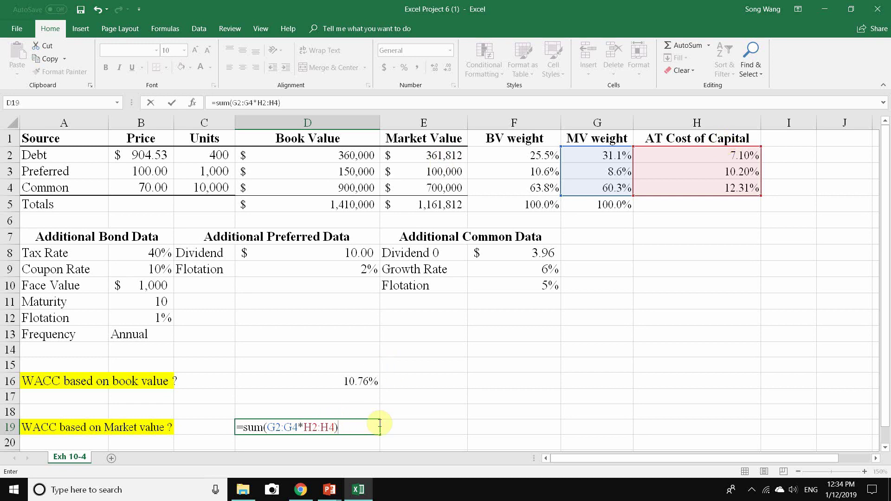
key("ctrl+shift+Return")
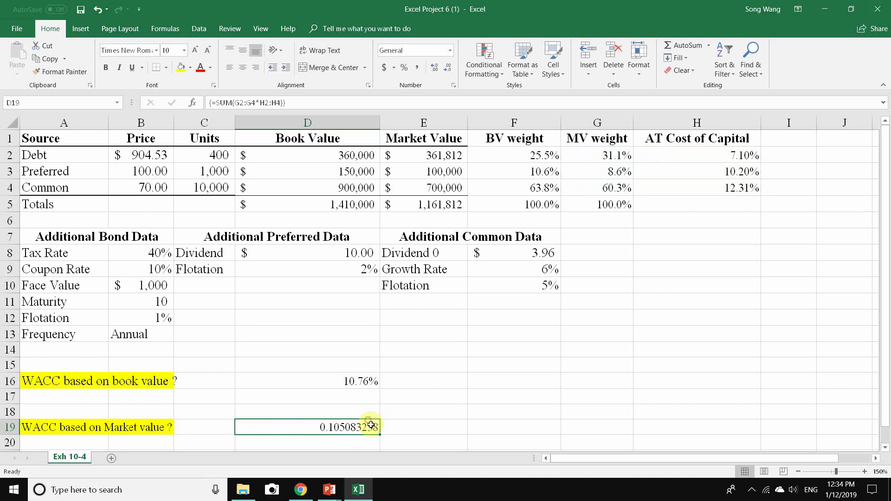
Show the market-value WACC in D19 as a percentage with two decimal places and check its formula
left_click(404, 69)
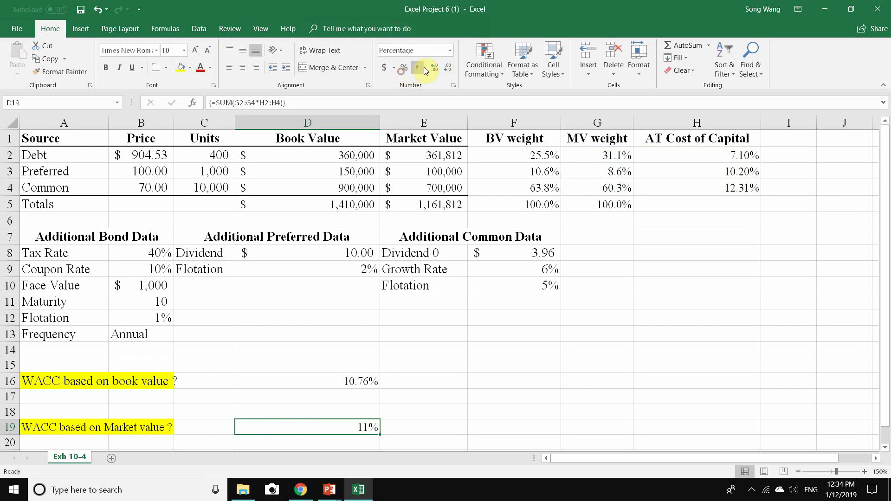
left_click(434, 67)
left_click(434, 67)
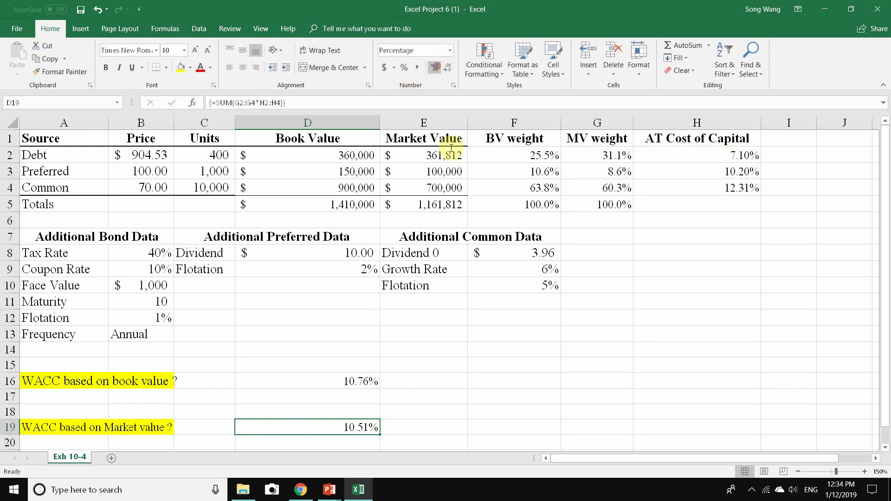
double_click(364, 422)
key("Escape")
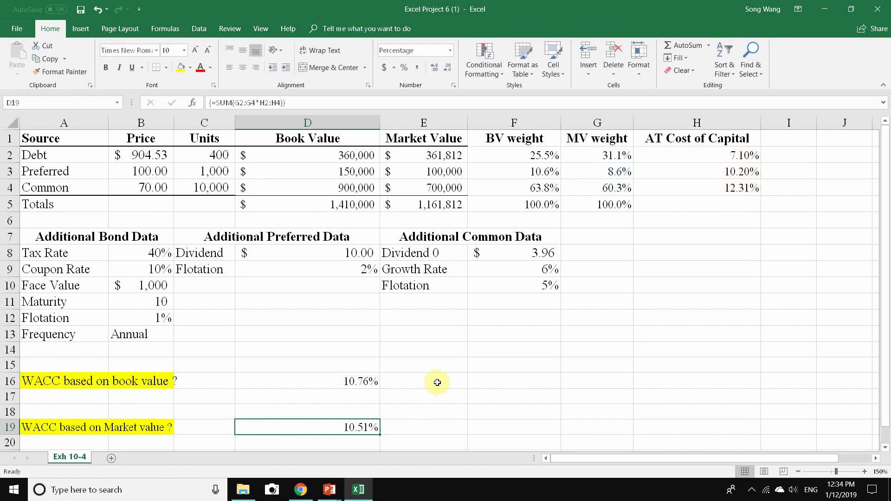
Recalculate the book-value WACC in E16 with the array formula =SUM(F2:F4*H2:H4), shown as a percentage with two decimal places
left_click(442, 381)
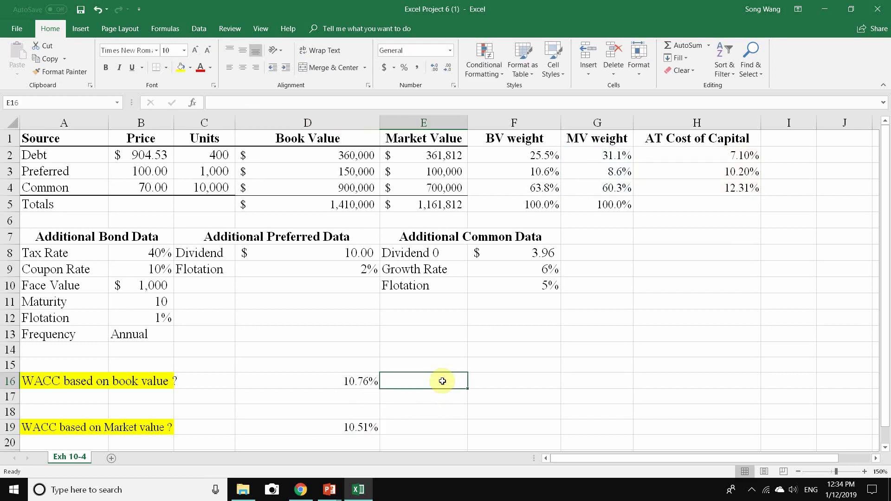
double_click(442, 381)
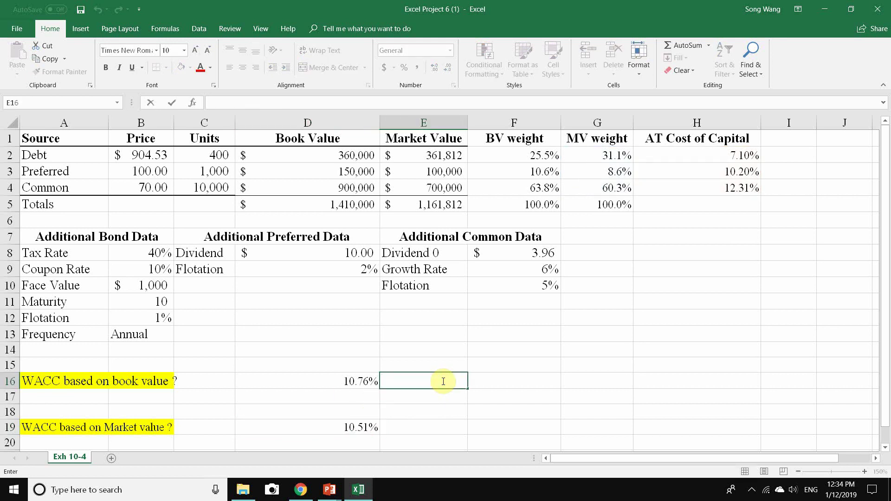
type("=su")
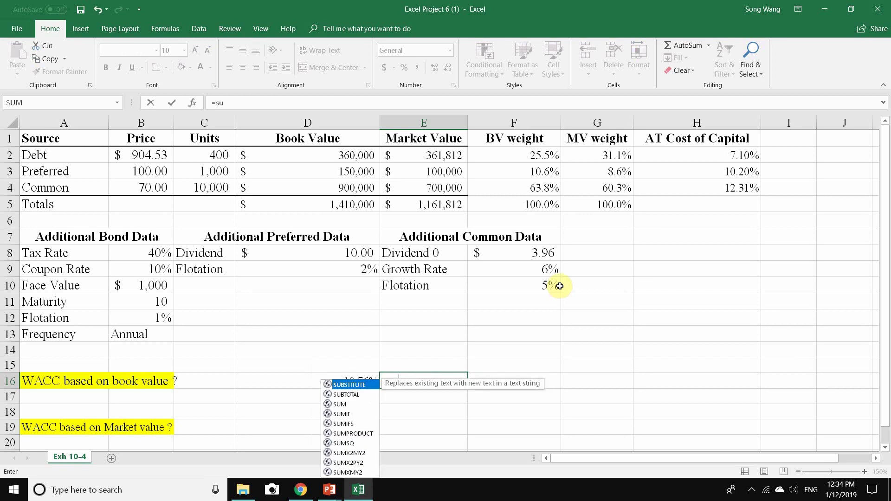
type("m(")
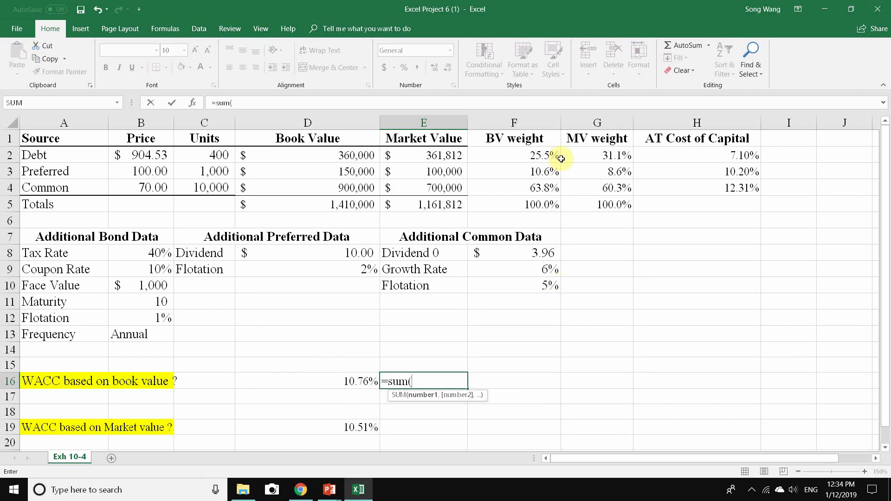
left_click_drag(534, 156, 533, 184)
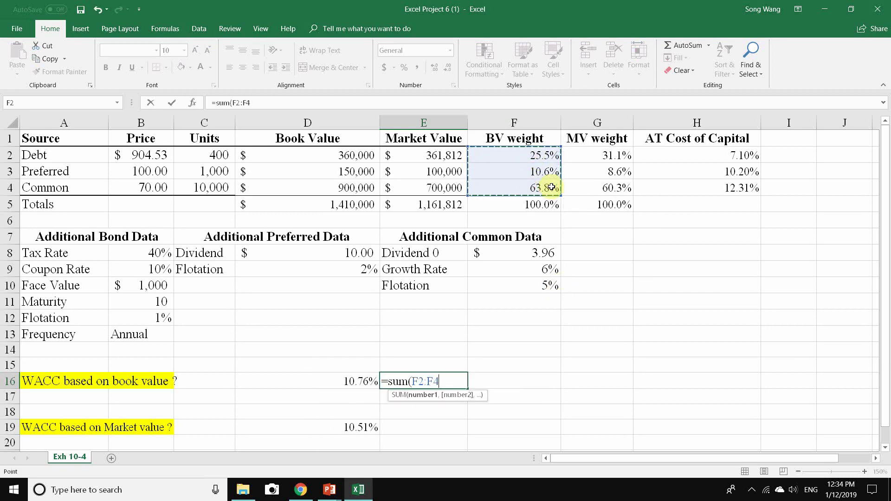
type("*")
left_click_drag(722, 154, 732, 187)
type(")")
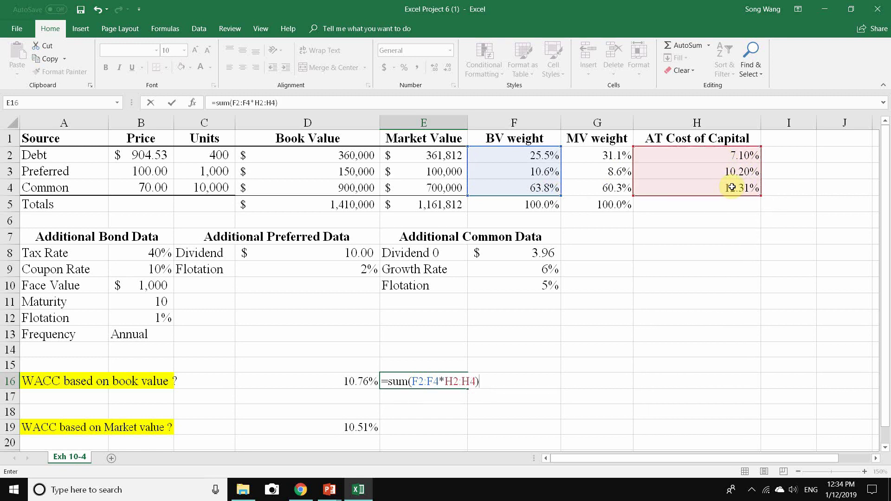
key("ctrl+shift+Return")
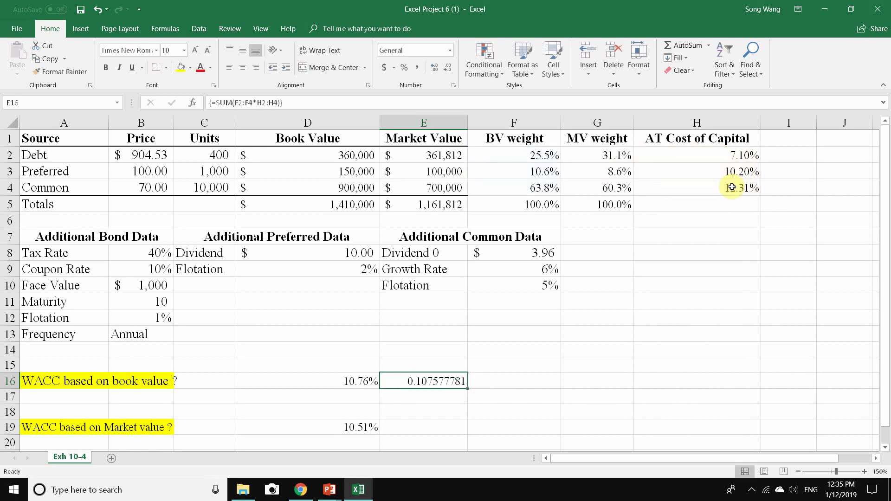
left_click(404, 69)
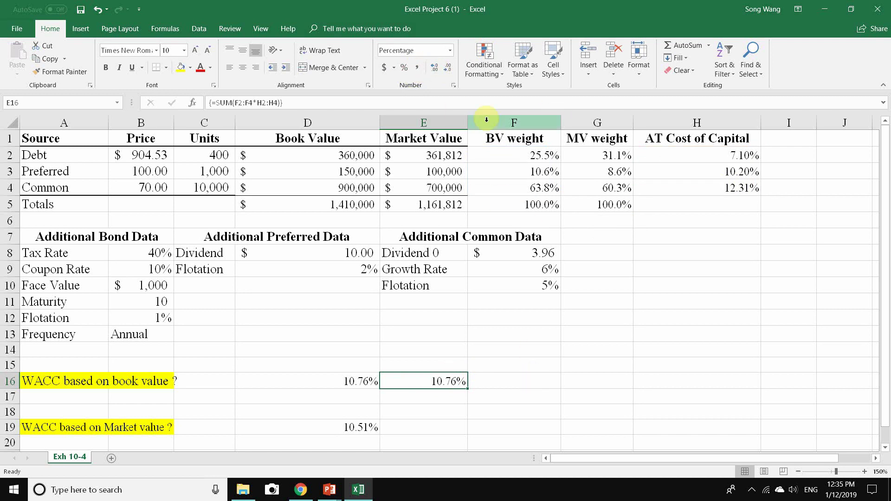
Copy the formatting of the Market Value header in E1 to the headers in F1:H1
left_click(450, 138)
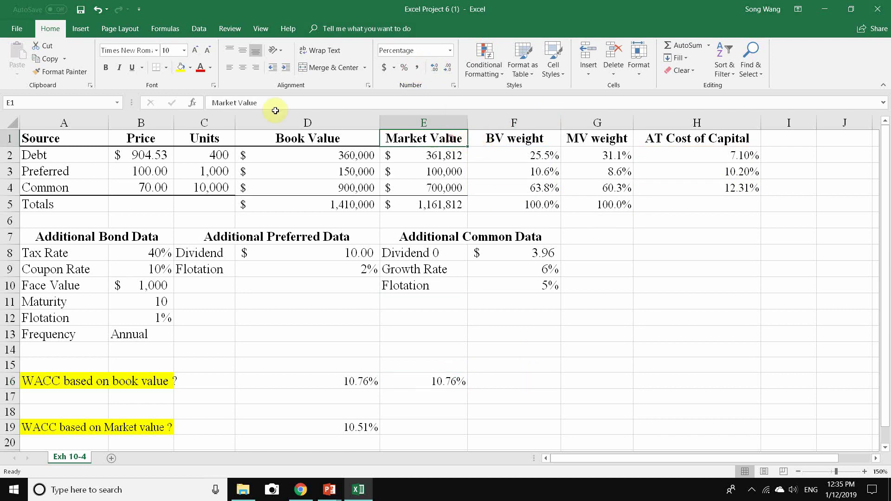
left_click(64, 71)
left_click_drag(495, 135, 691, 138)
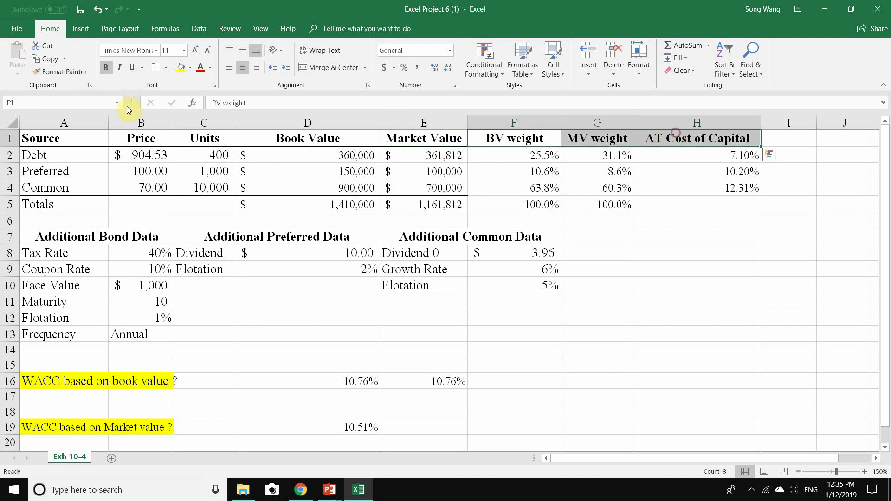
Try to copy the formatting of the common stock market value in E4 to F4:H4, and undo it
left_click(441, 187)
left_click(64, 72)
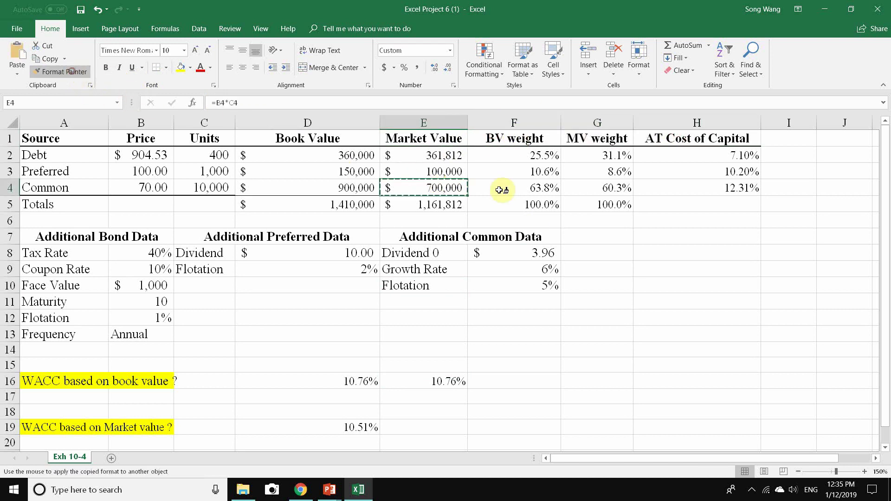
left_click_drag(498, 188, 703, 187)
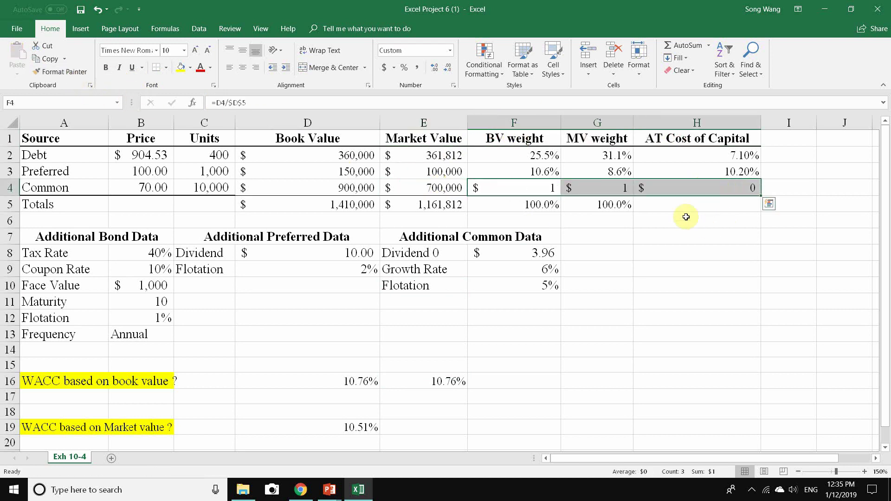
key("ctrl+z")
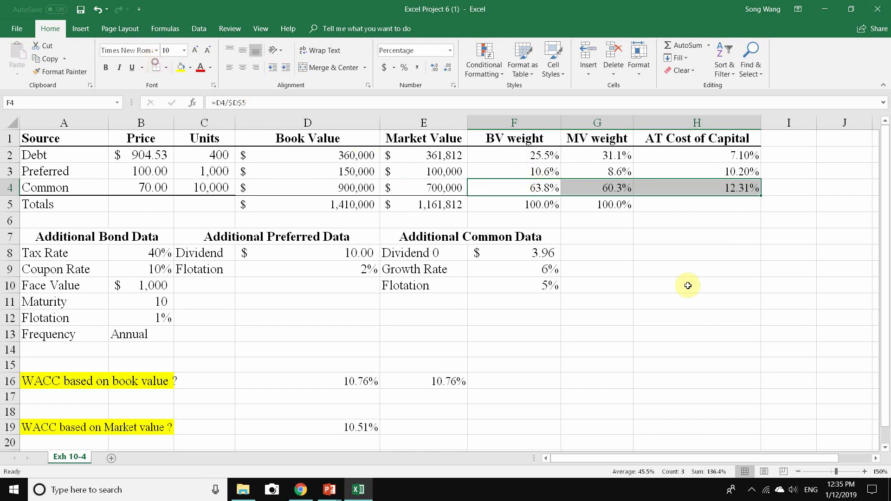
left_click(745, 304)
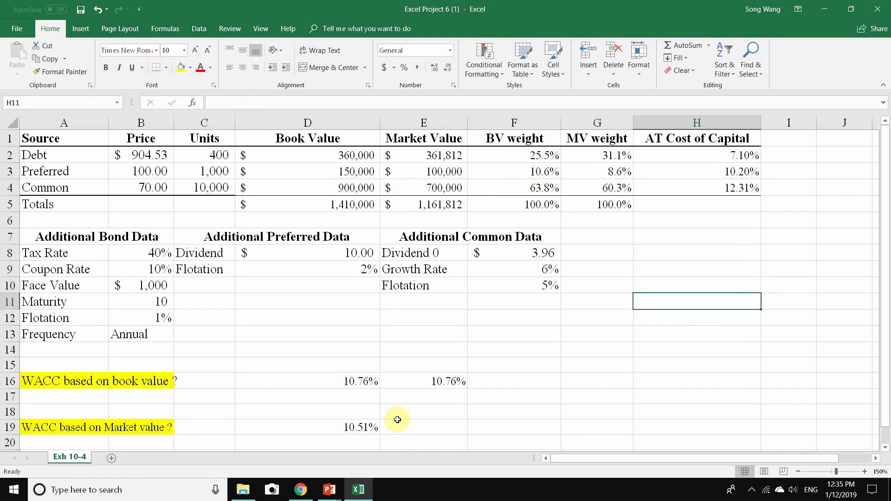
Highlight the book-value WACC in D16 and the market-value WACC in D19 with a yellow fill
left_click(357, 380)
left_click(180, 67)
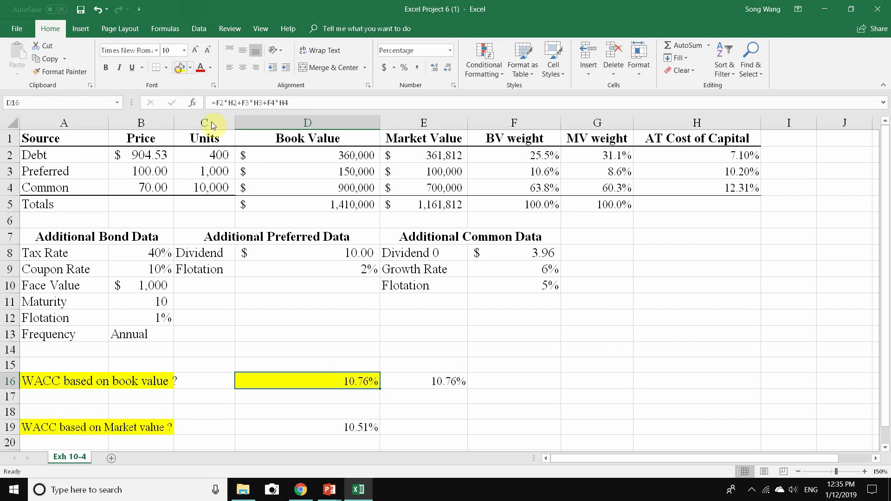
left_click(348, 426)
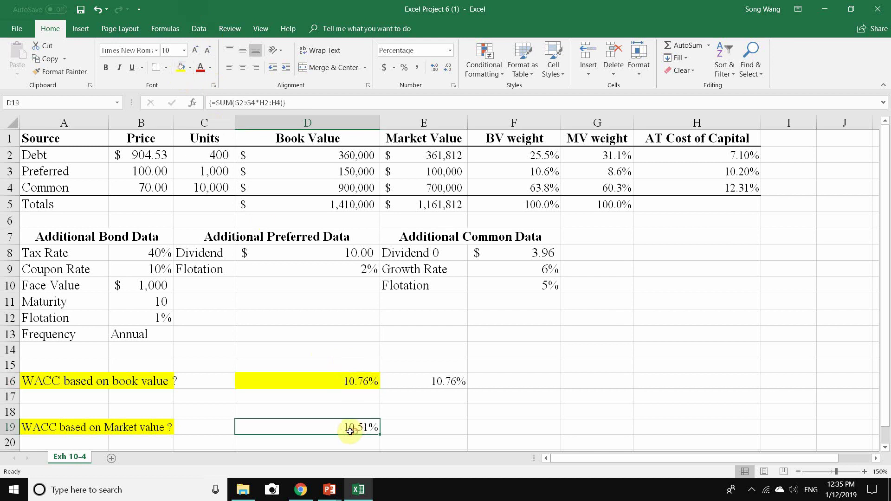
left_click(181, 68)
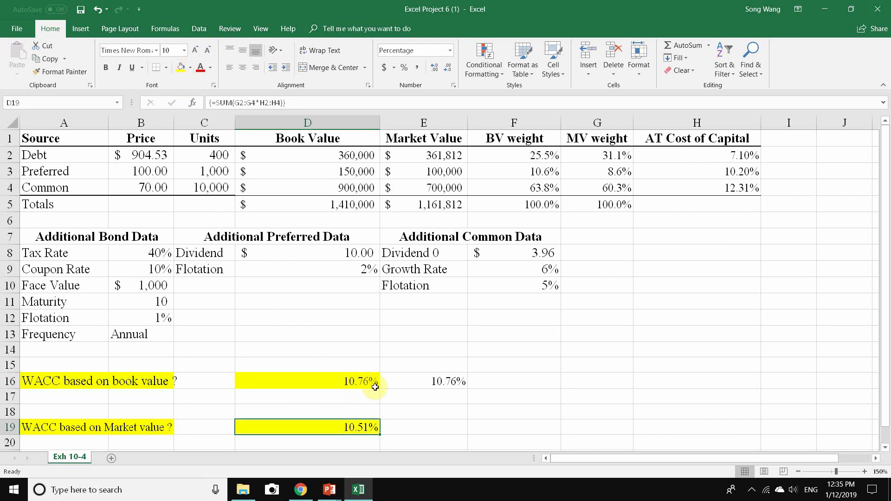